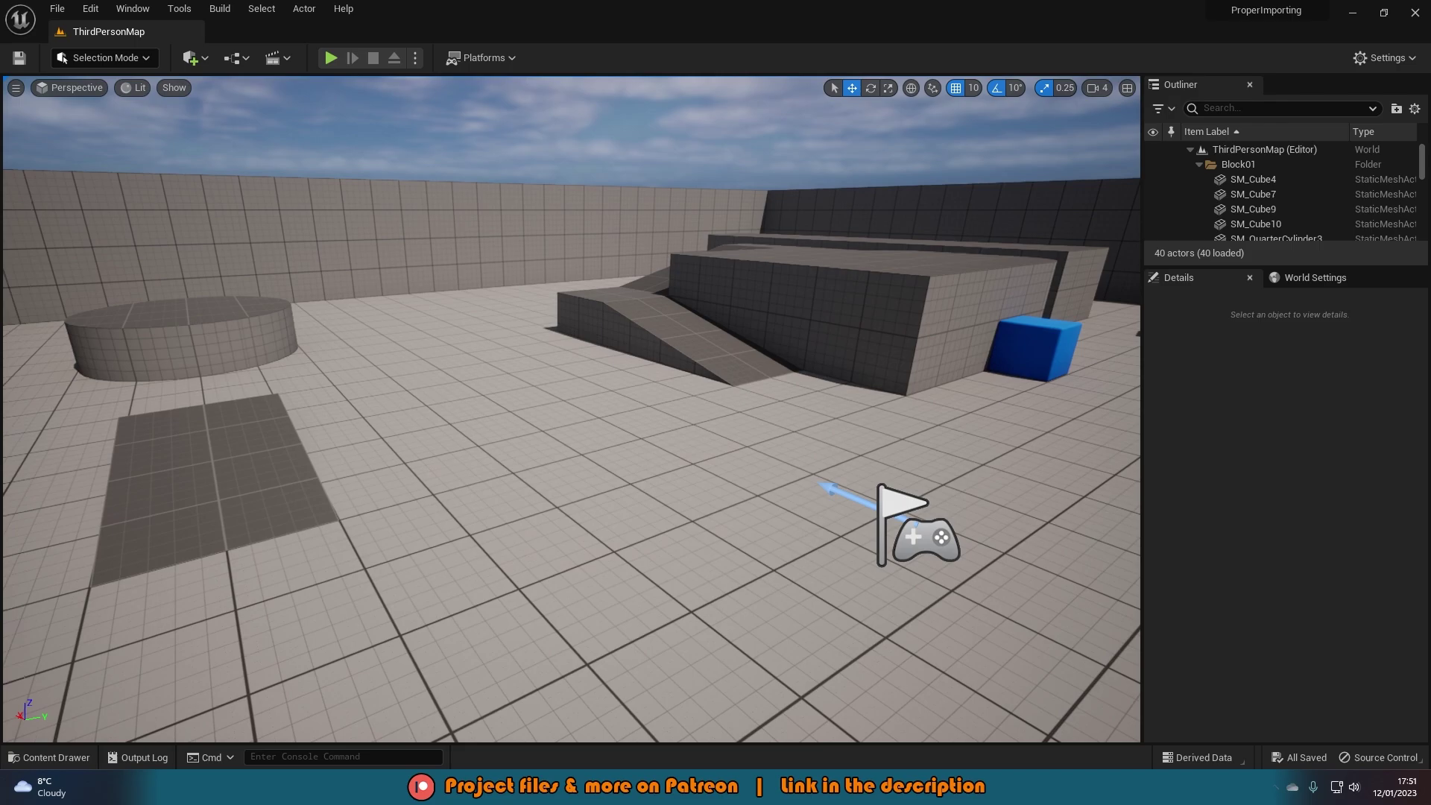
Drag The_Department_Police_Vest FBX into the Content Drawer and import everything at uniform scale 1.0.
key(ctrl+space)
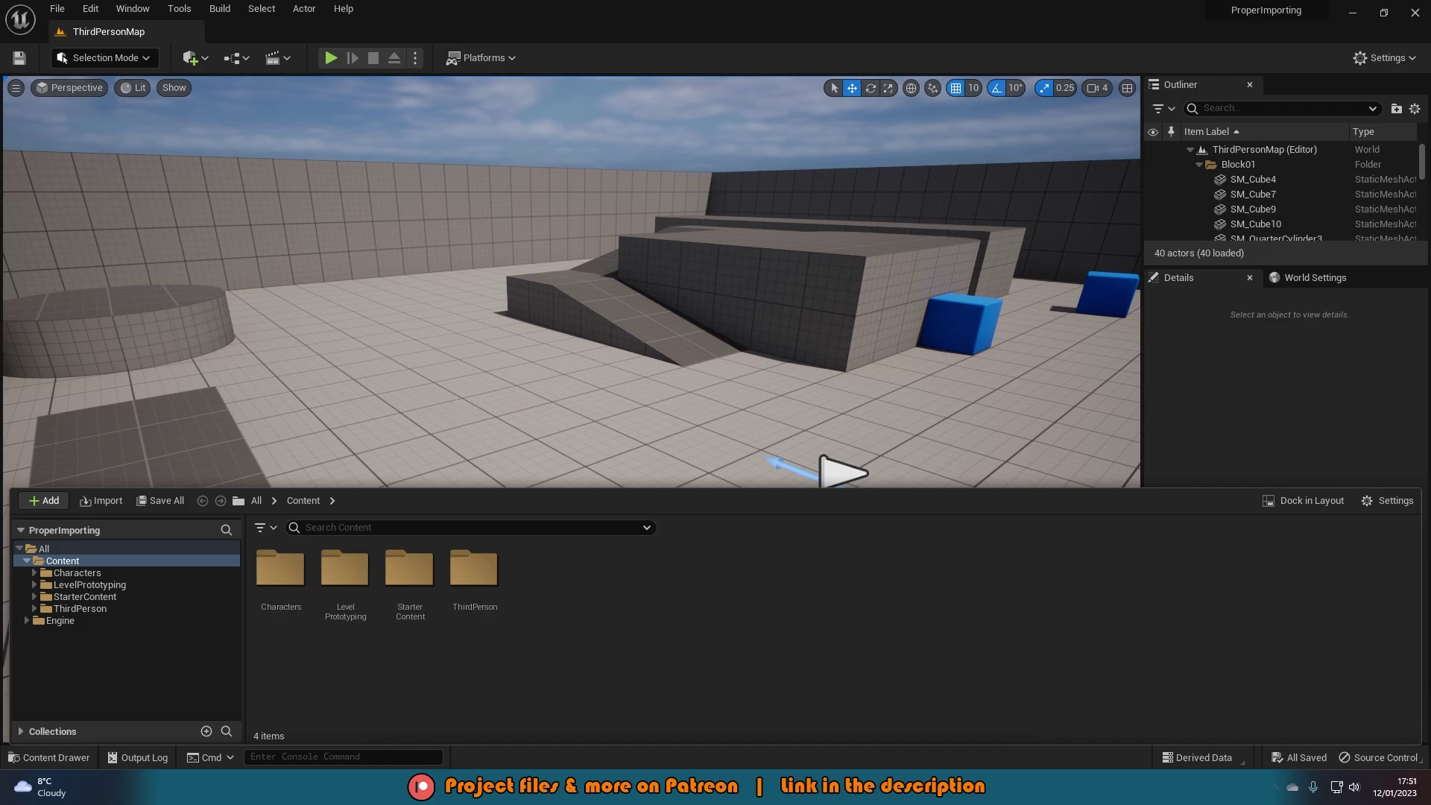
drag(688, 661, 688, 661)
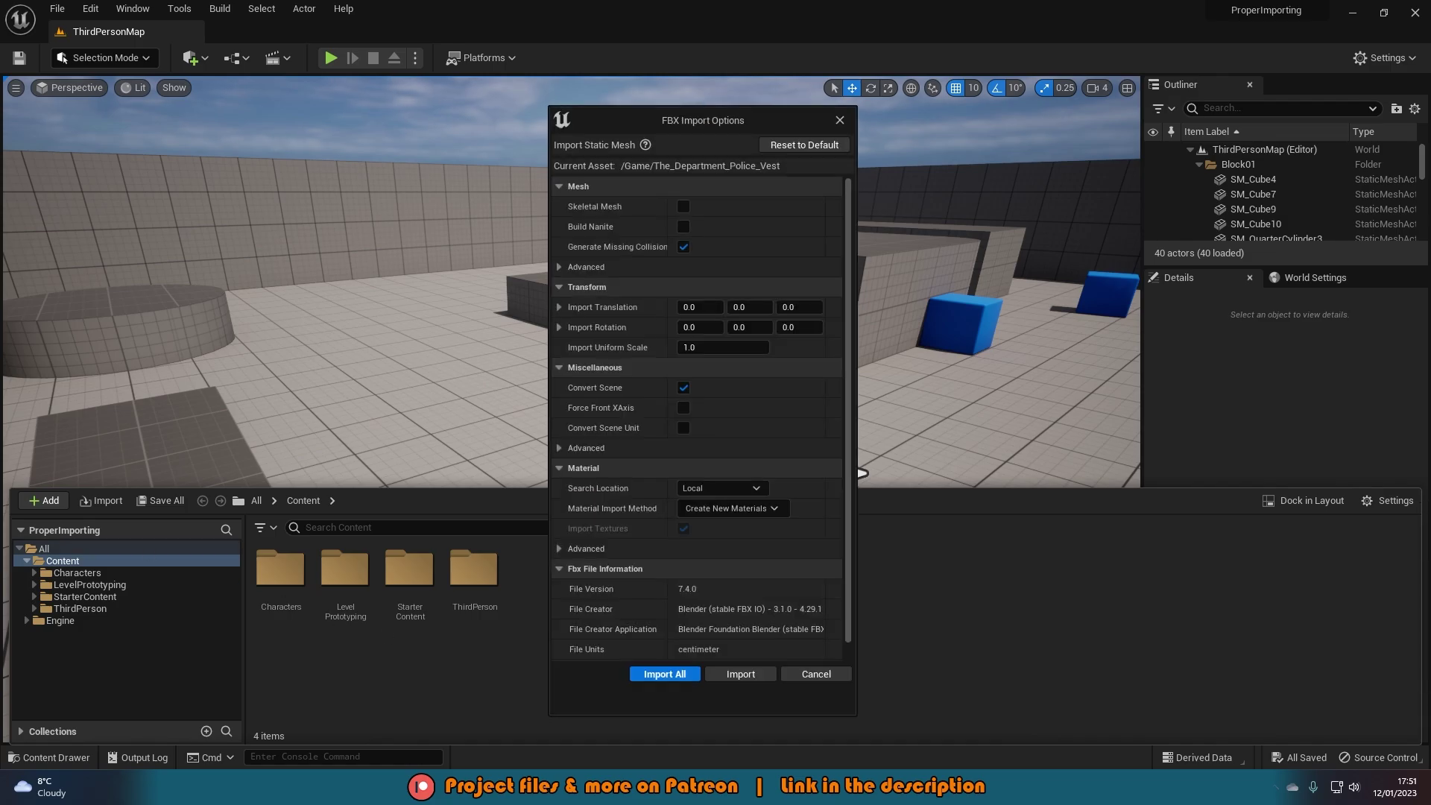
click(666, 676)
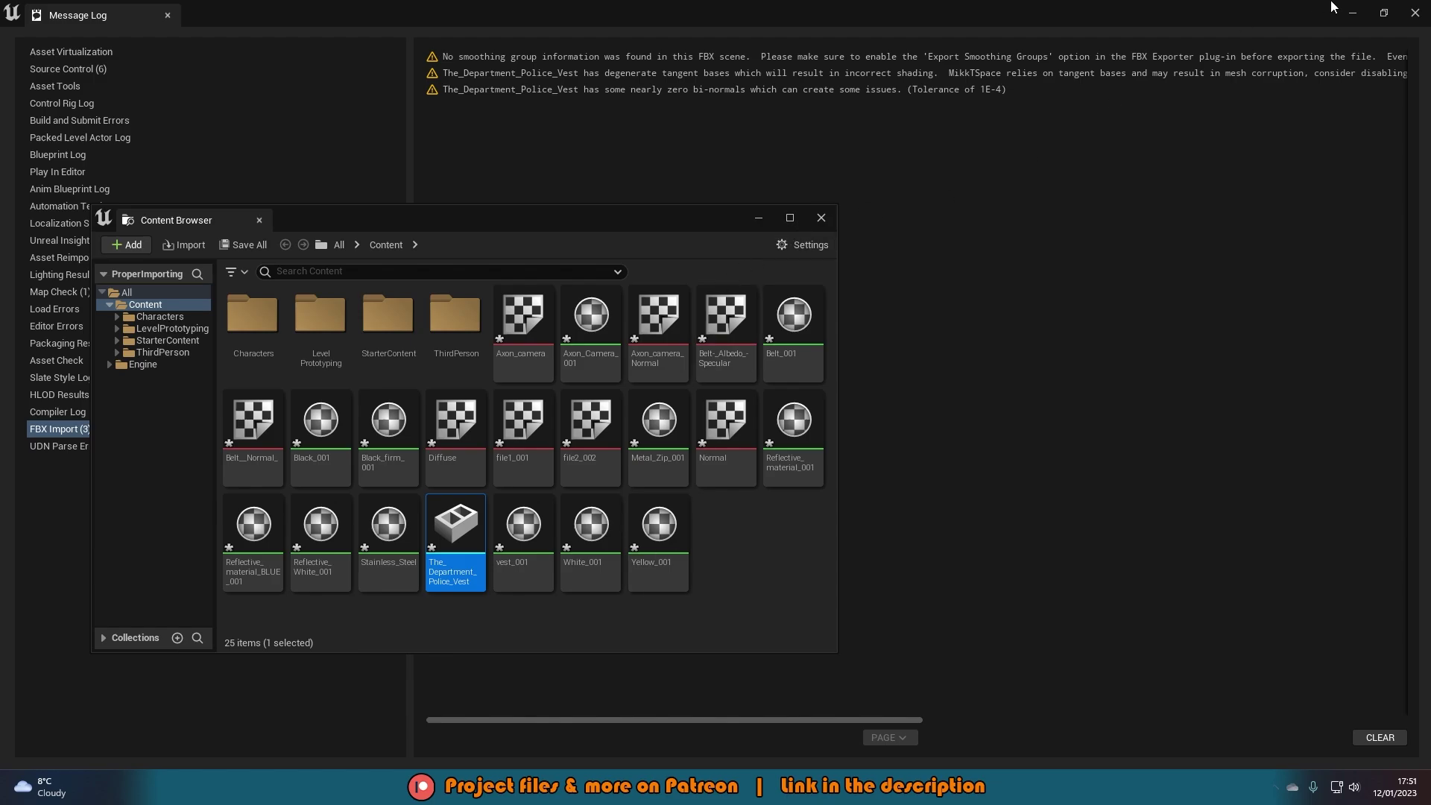
Close the import log and floating browser, then force-delete the 21 vest assets from Axon_camera to Yellow_001.
click(1415, 13)
click(822, 218)
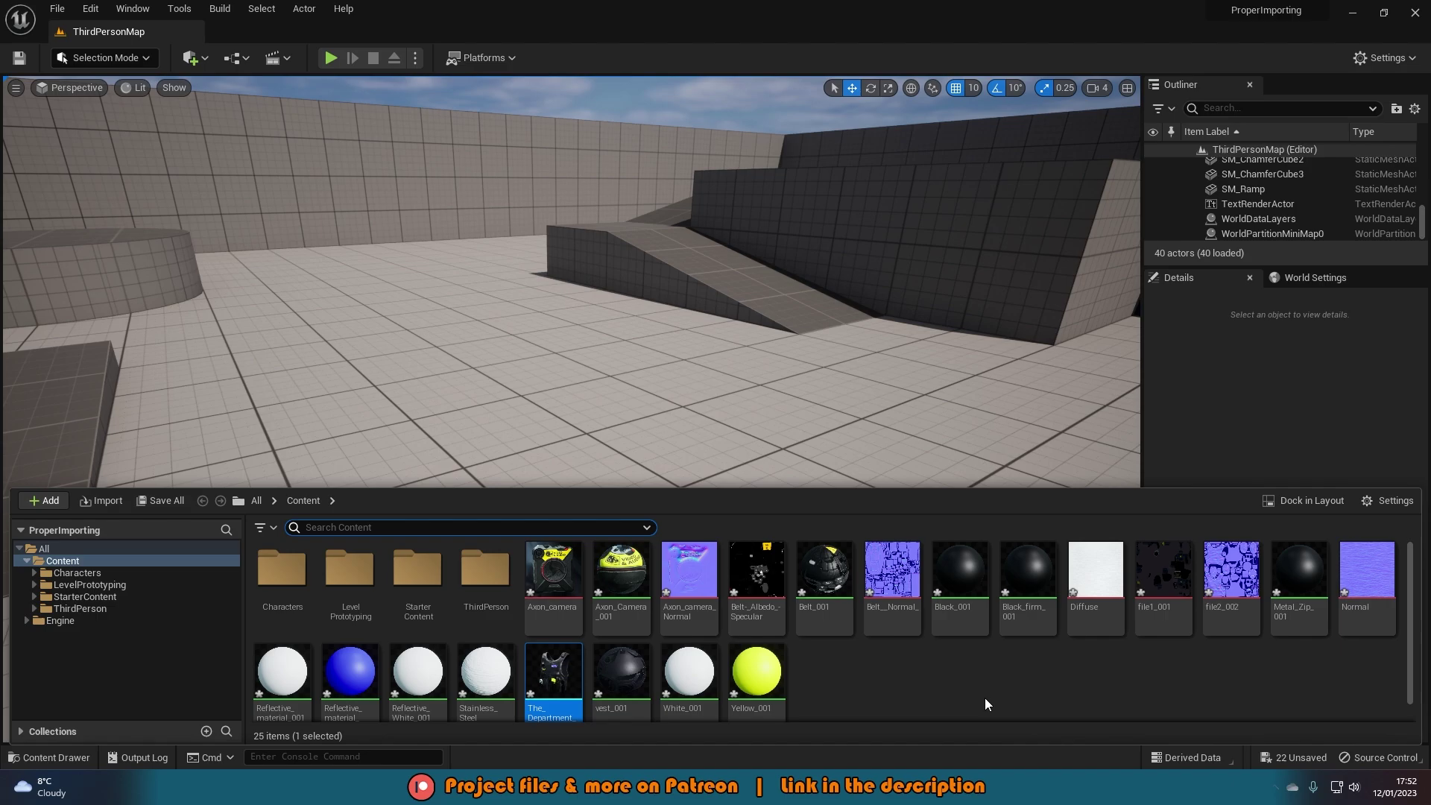
scroll(924, 695, down, 1)
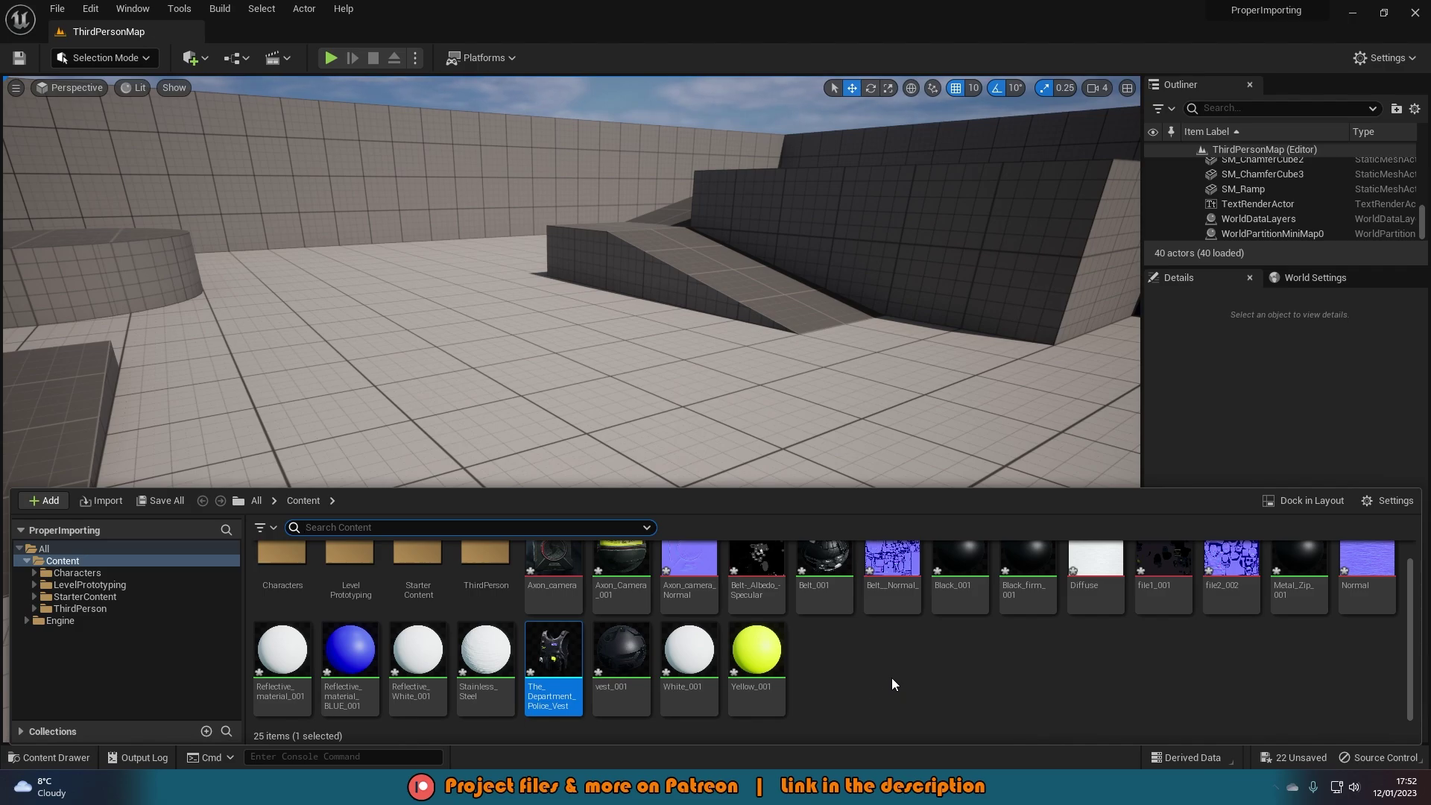
scroll(891, 678, up, 1)
scroll(891, 678, down, 1)
click(767, 682)
shift+click(565, 579)
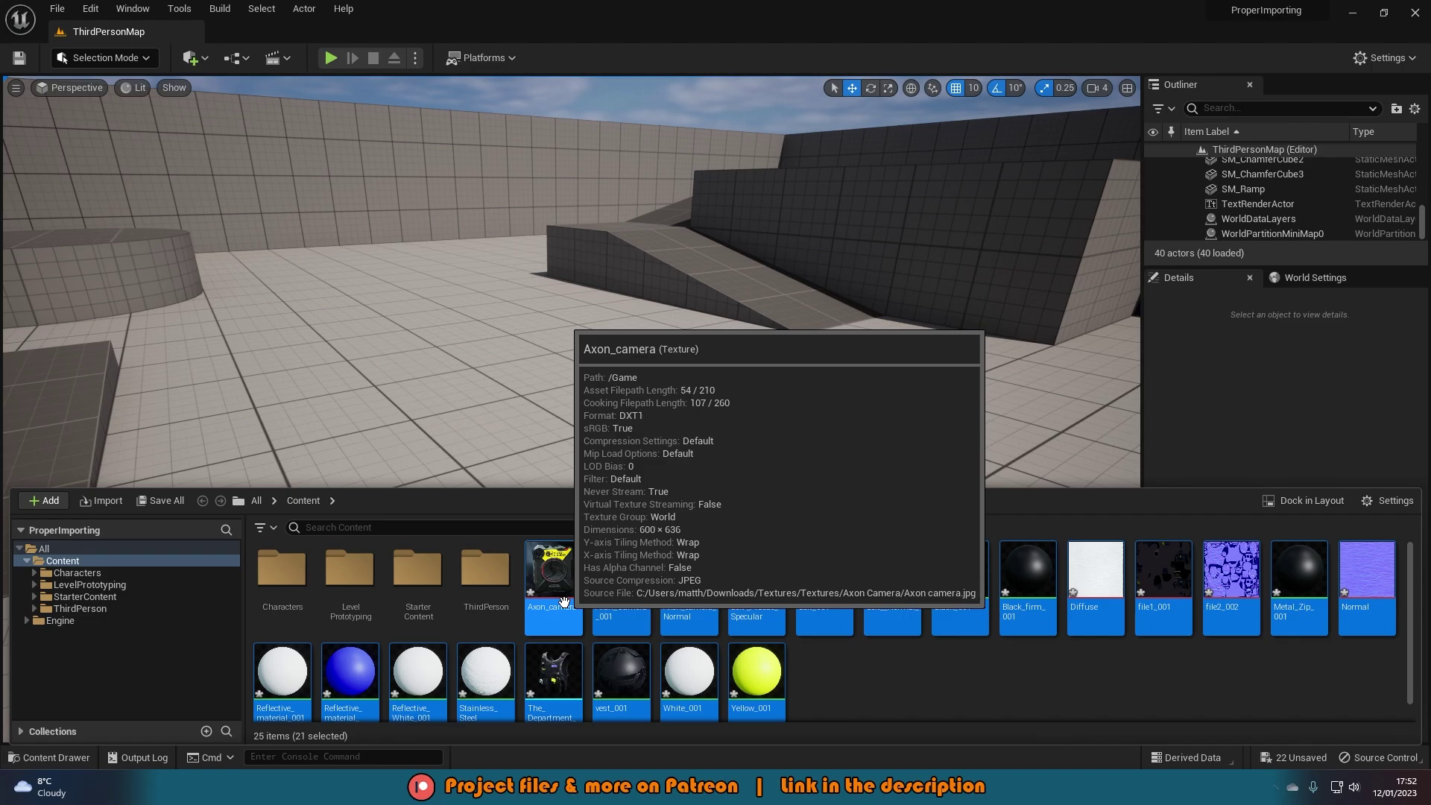
key(Delete)
click(677, 627)
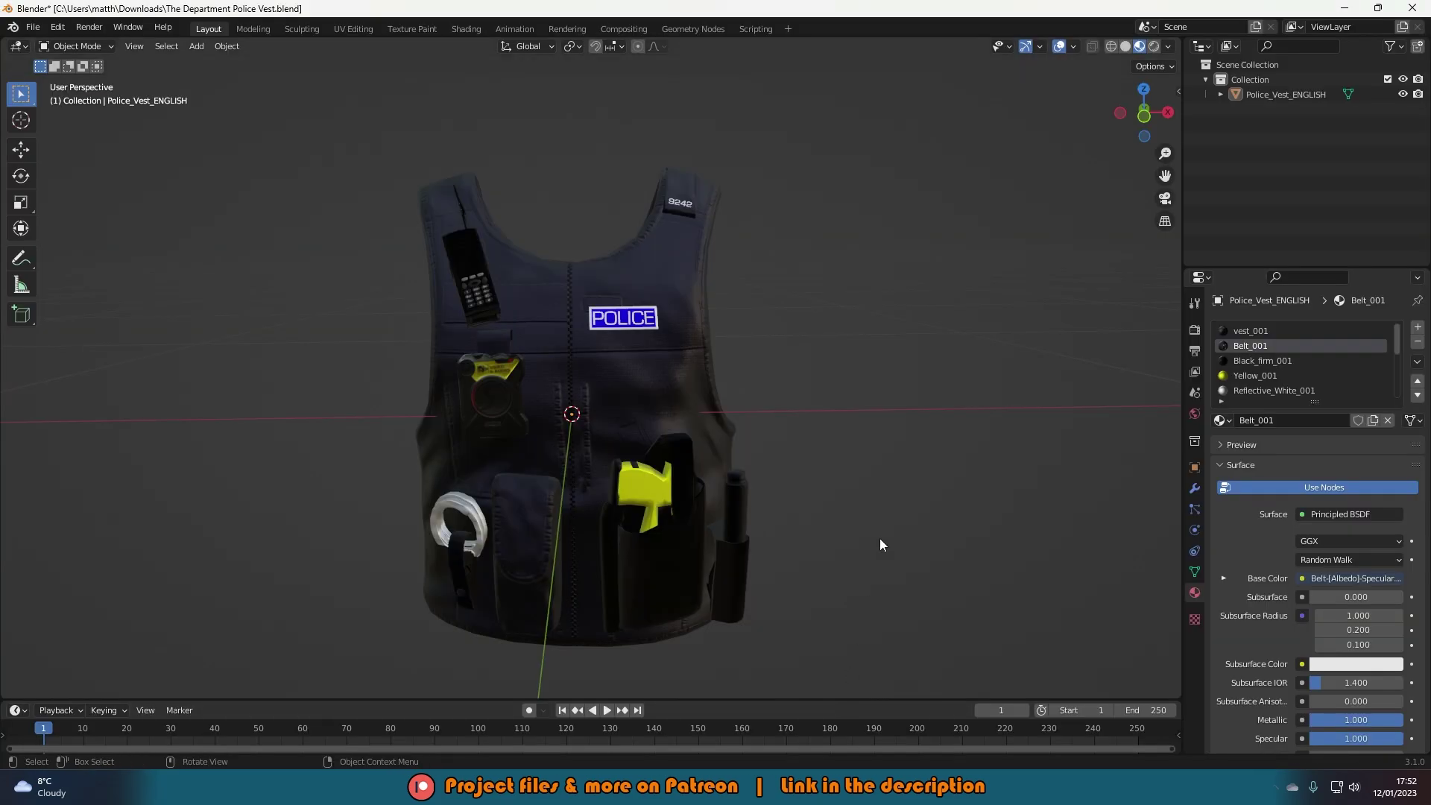
Orbit around the police vest in Blender and select it.
middle_drag(719, 462, 769, 469)
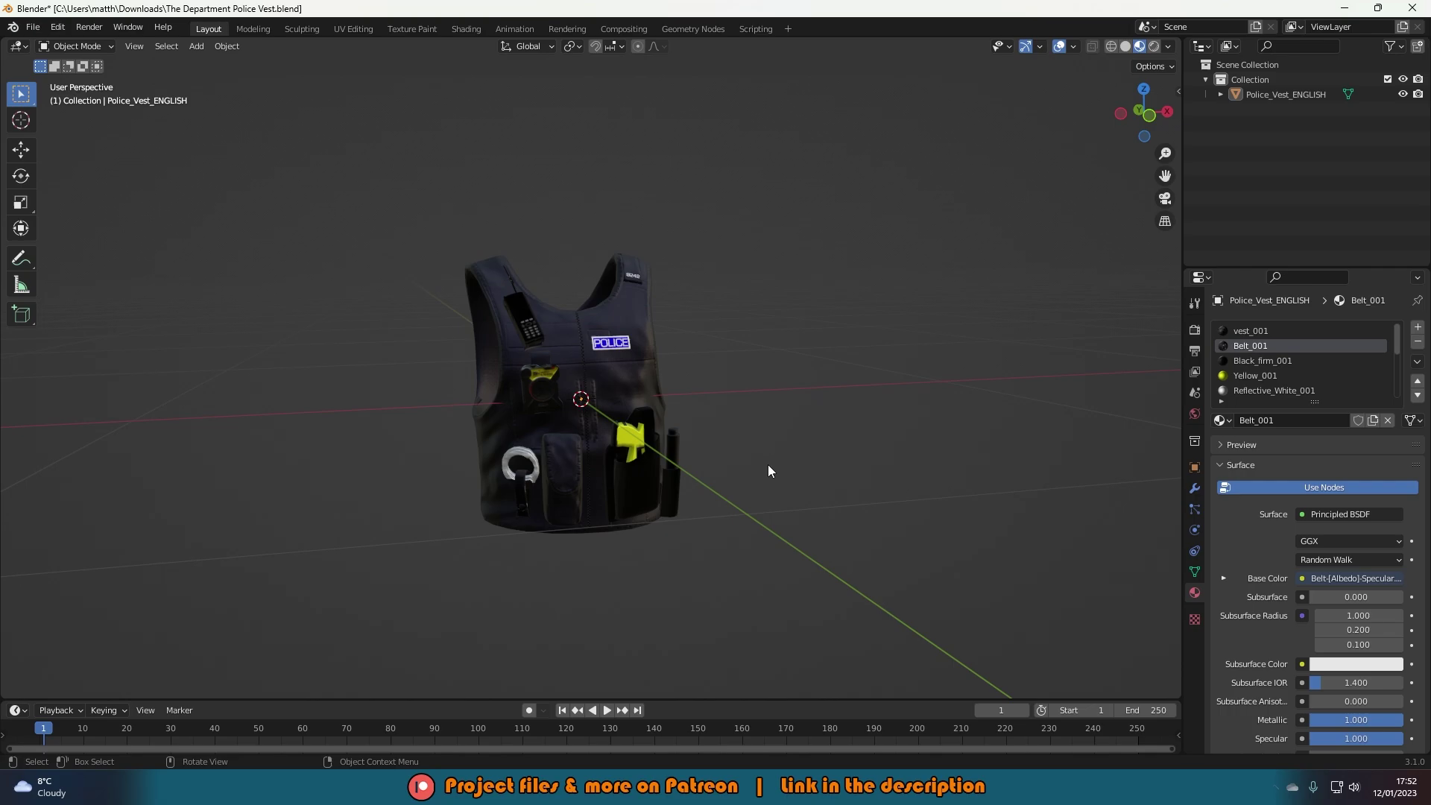
middle_drag(768, 470, 660, 406)
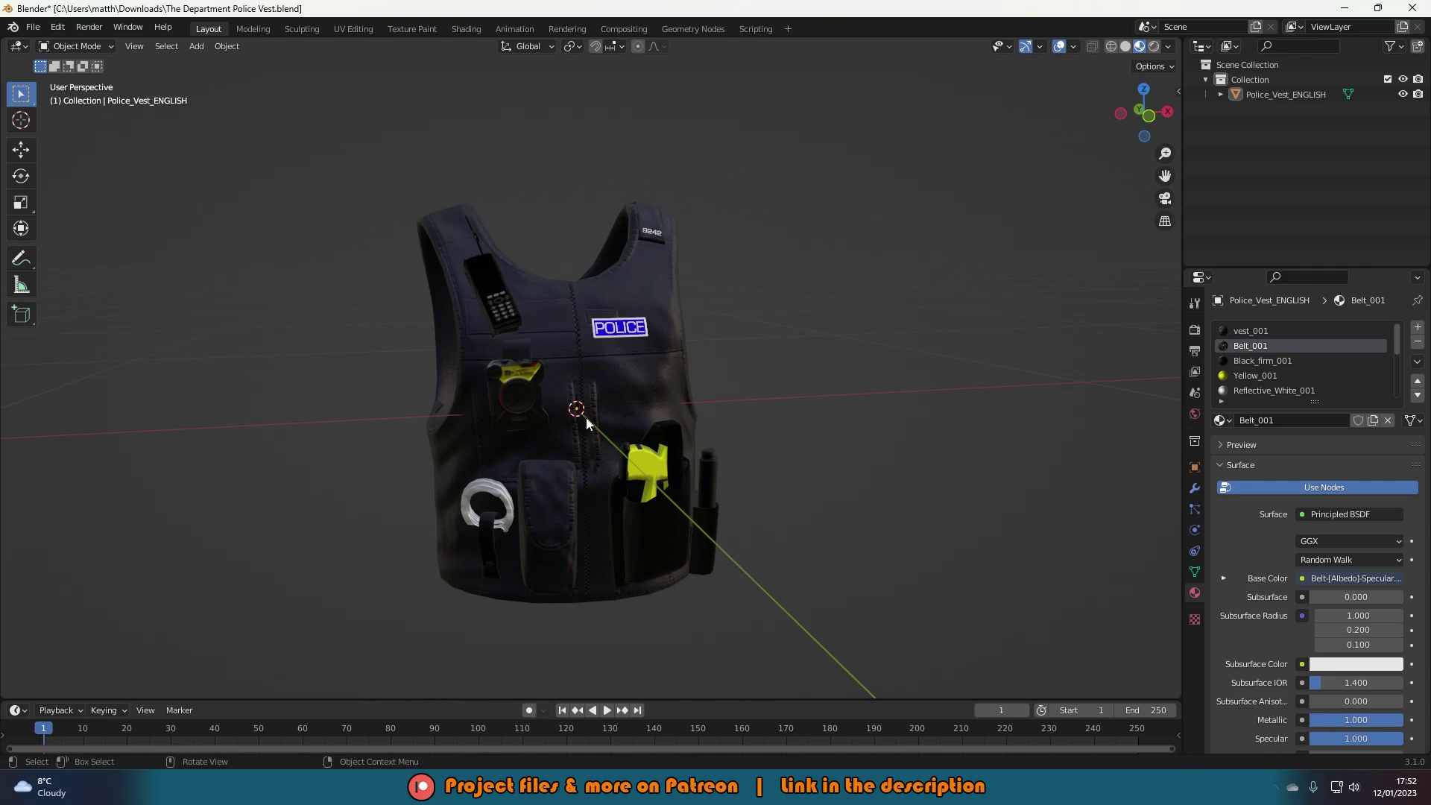
click(587, 354)
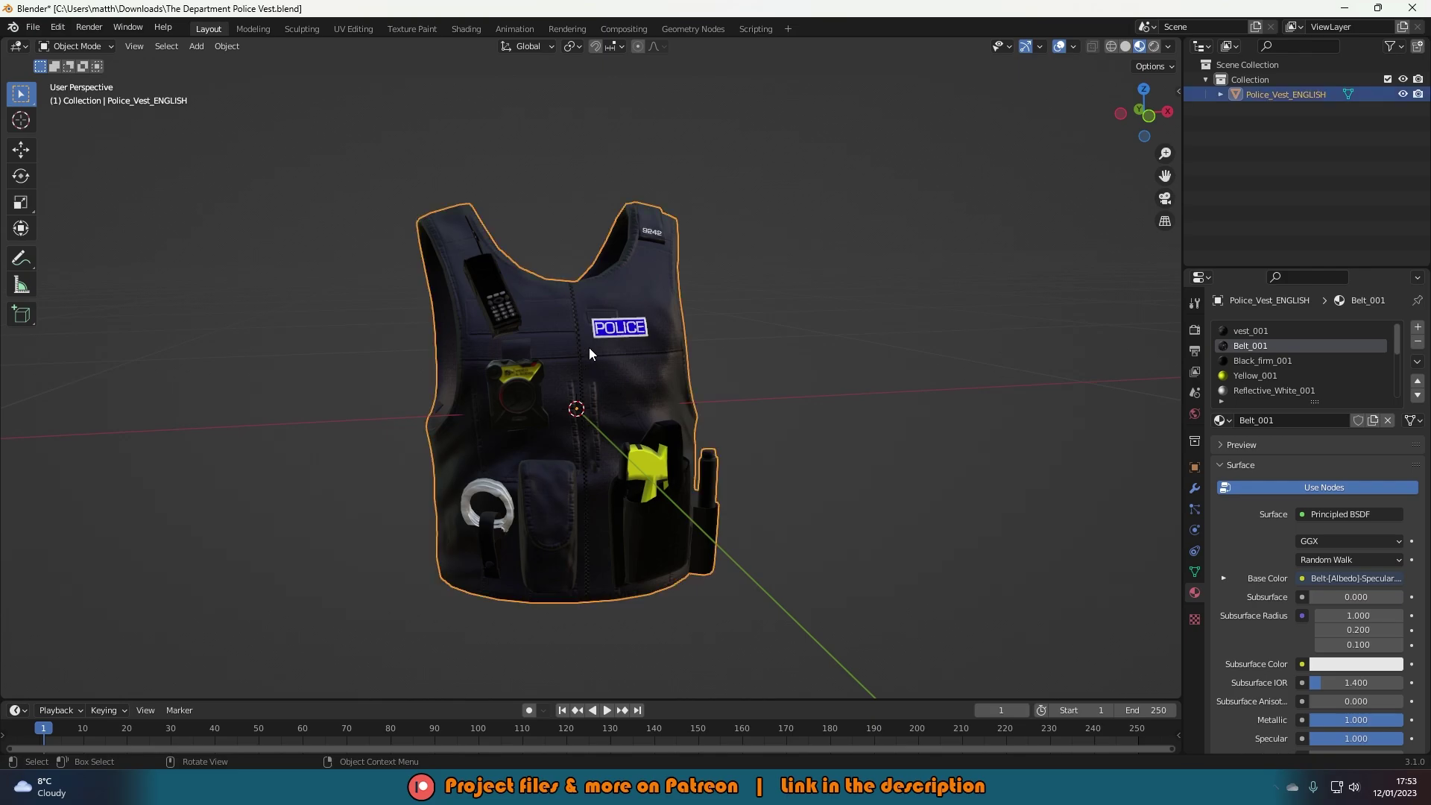
Choose File > Export > glTF 2.0 (.glb/.gltf) for the selected vest.
click(33, 28)
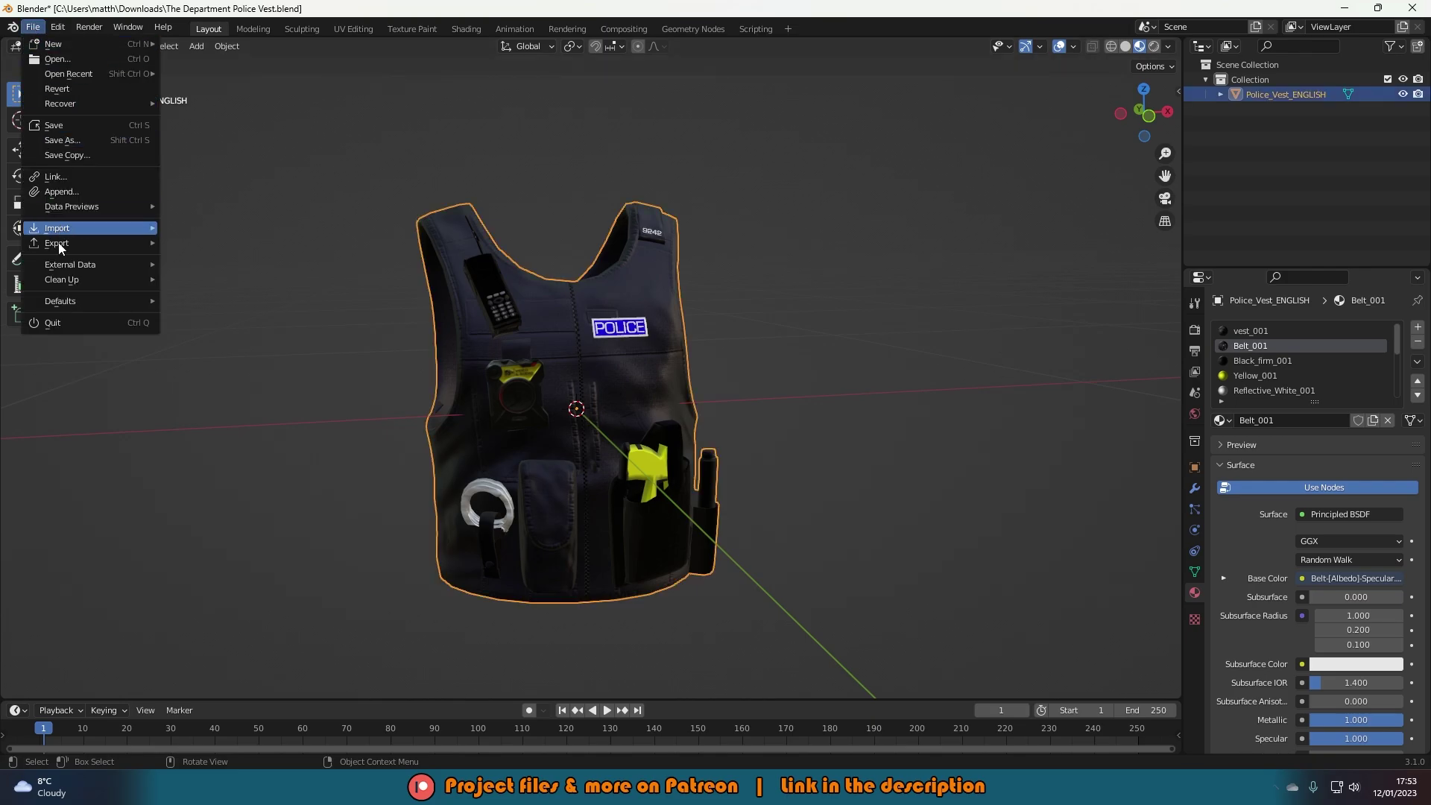
mouse_move(64, 243)
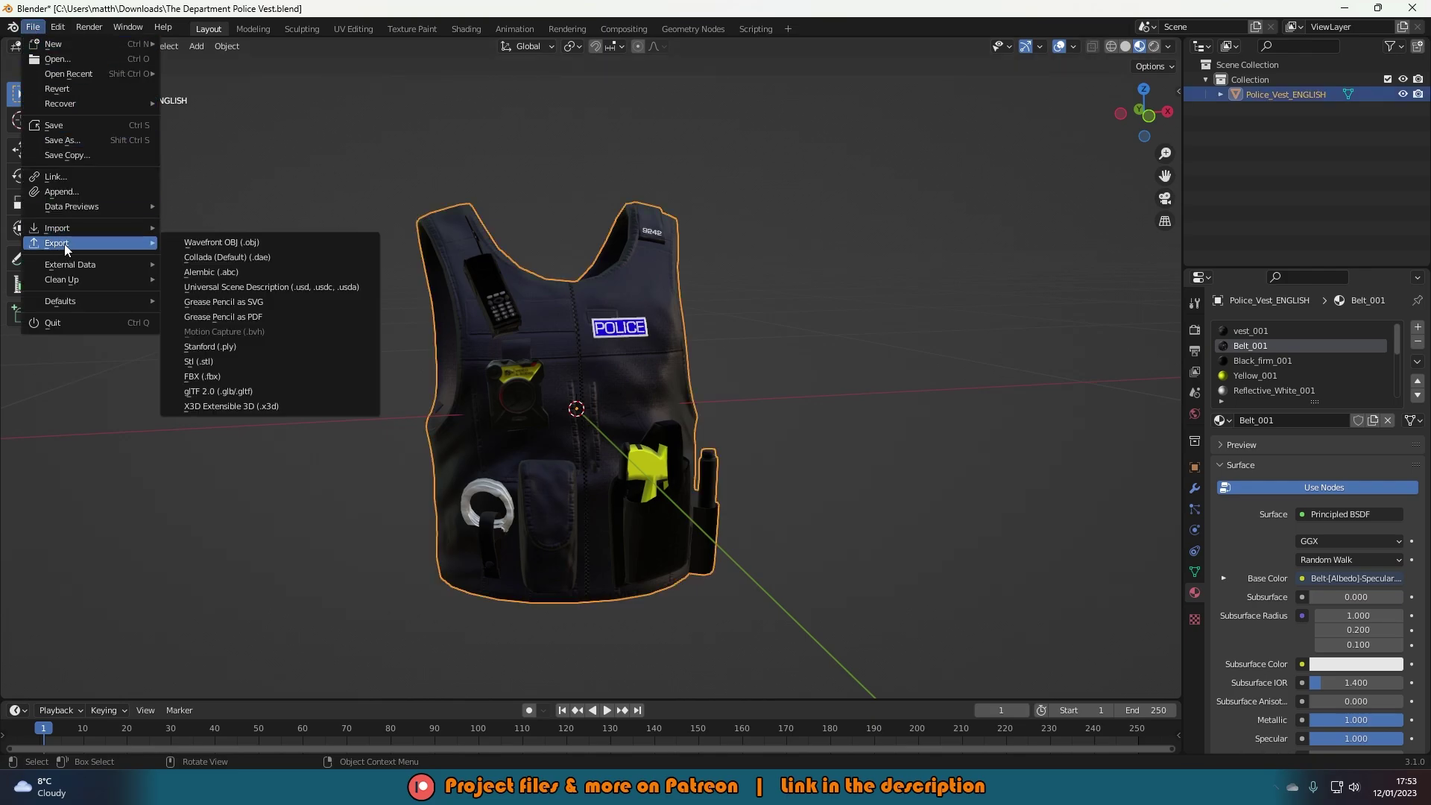
click(292, 390)
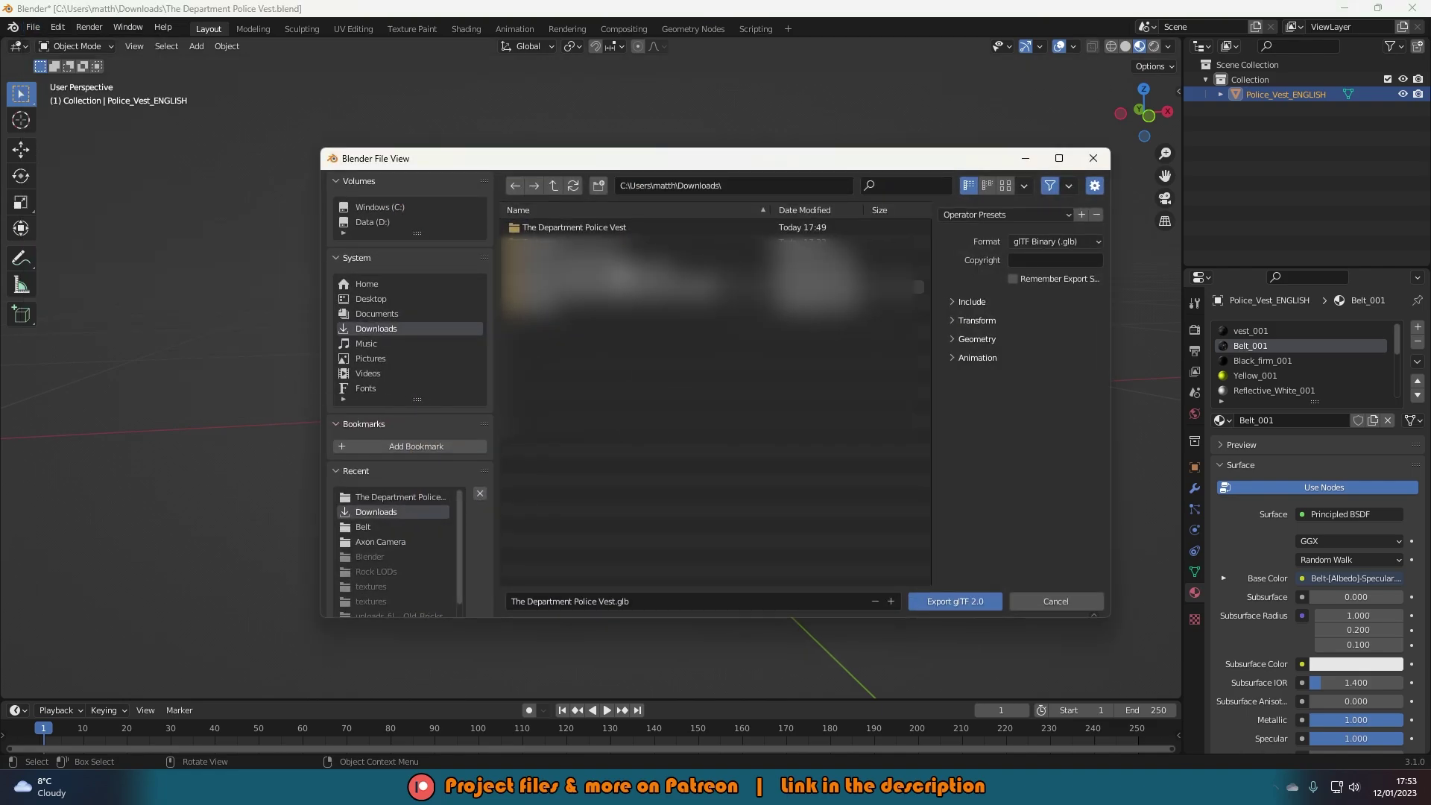
Review the Include, Transform, Geometry and Animation options and export The Department Police Vest.glb into its folder.
double_click(614, 226)
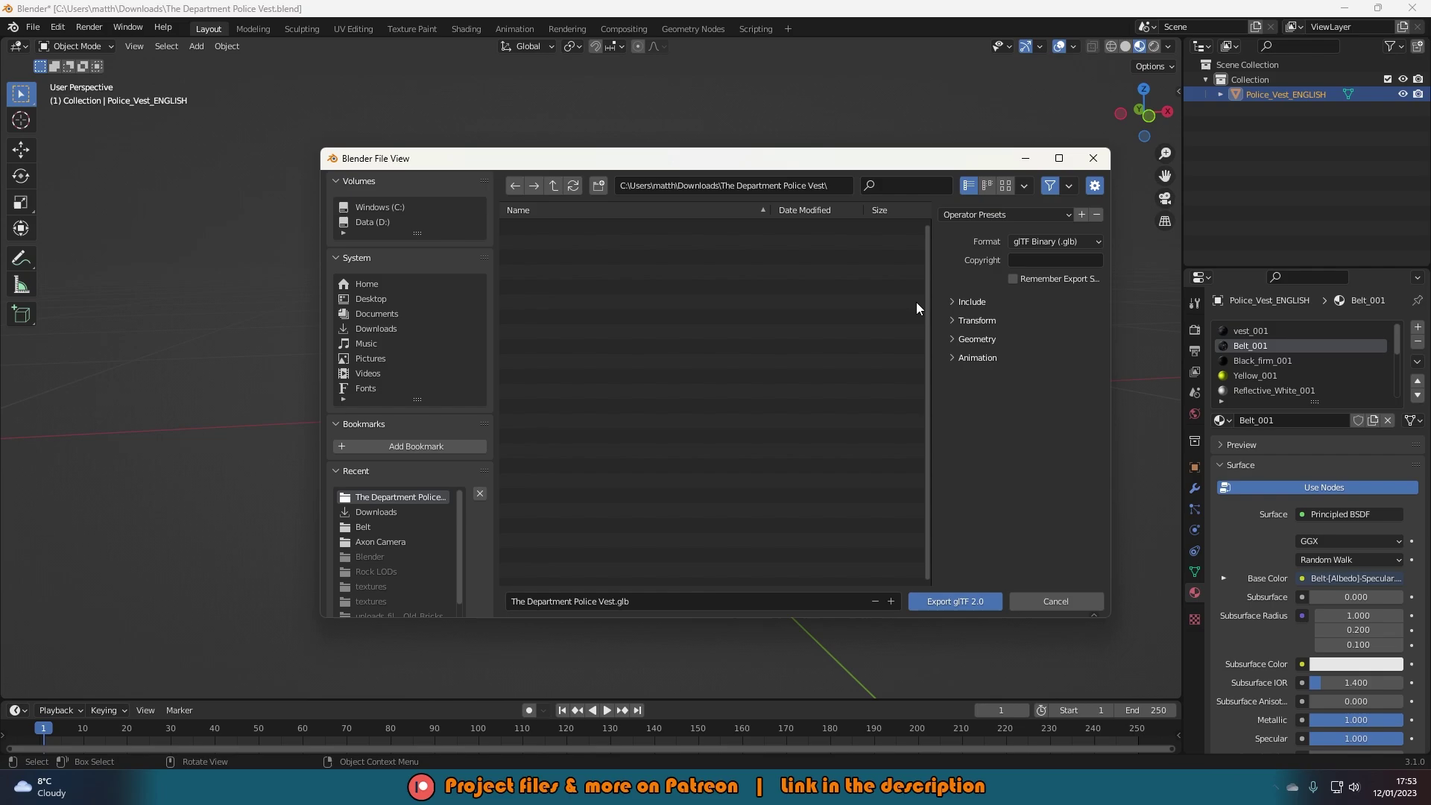
click(972, 303)
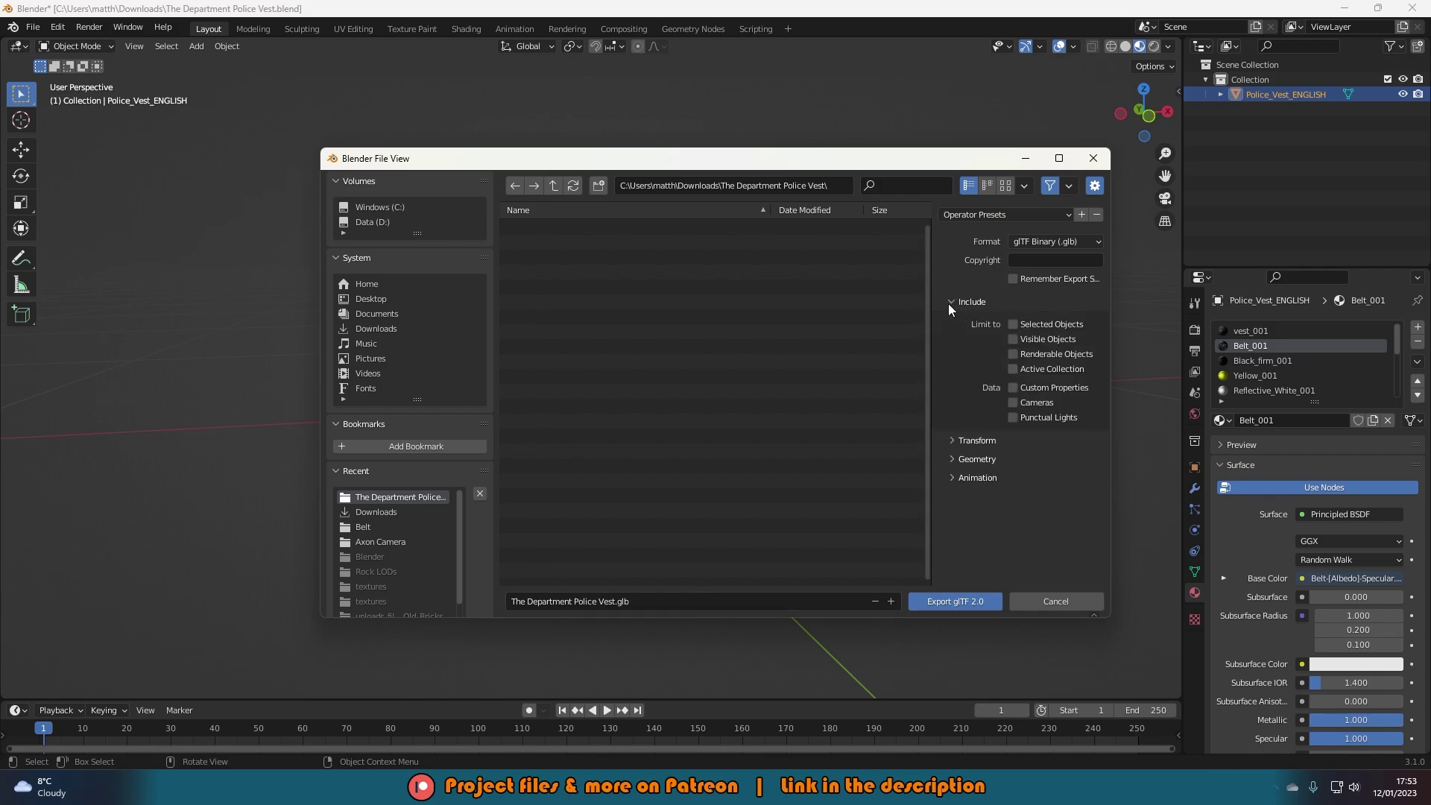
click(948, 302)
click(950, 320)
click(950, 319)
click(954, 339)
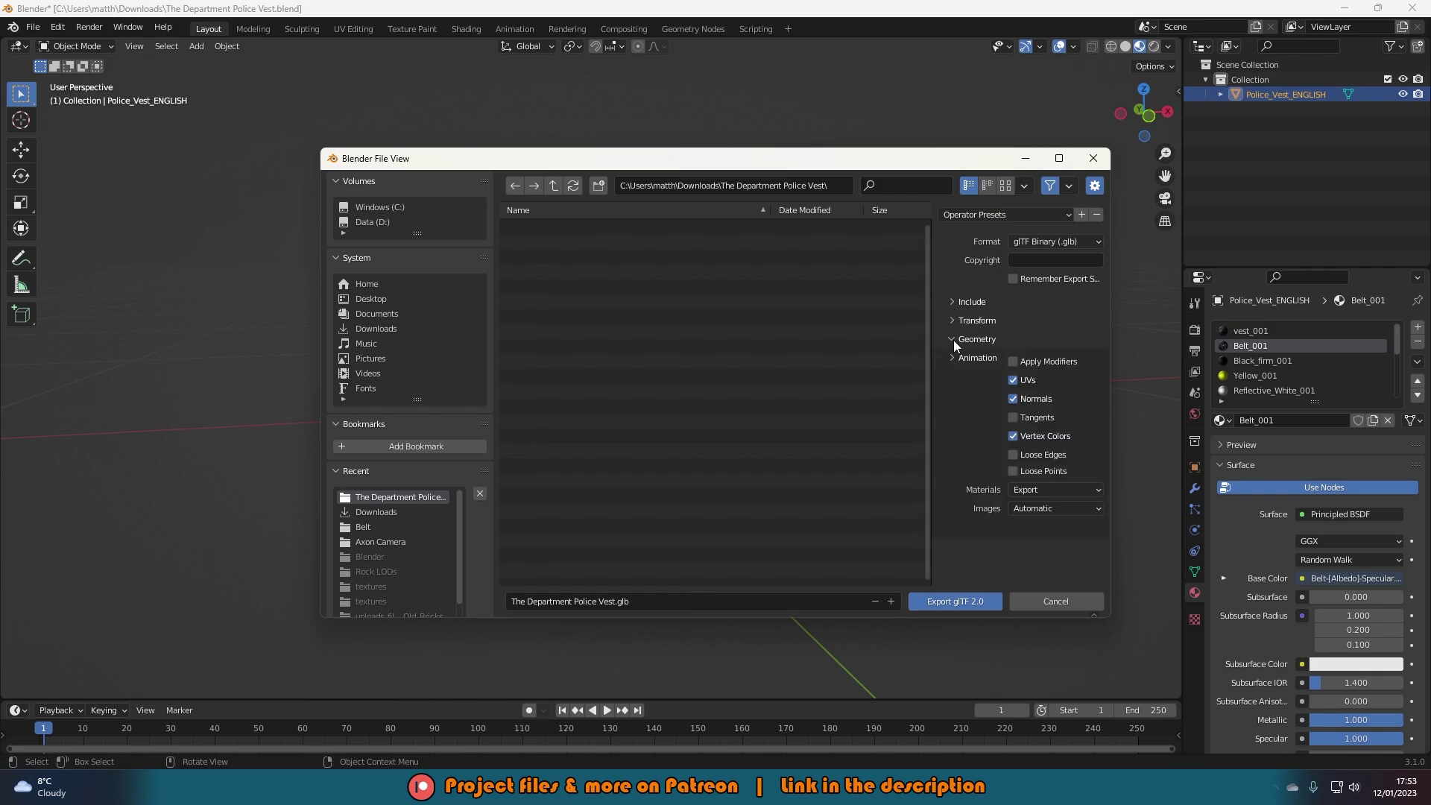
click(953, 340)
click(955, 362)
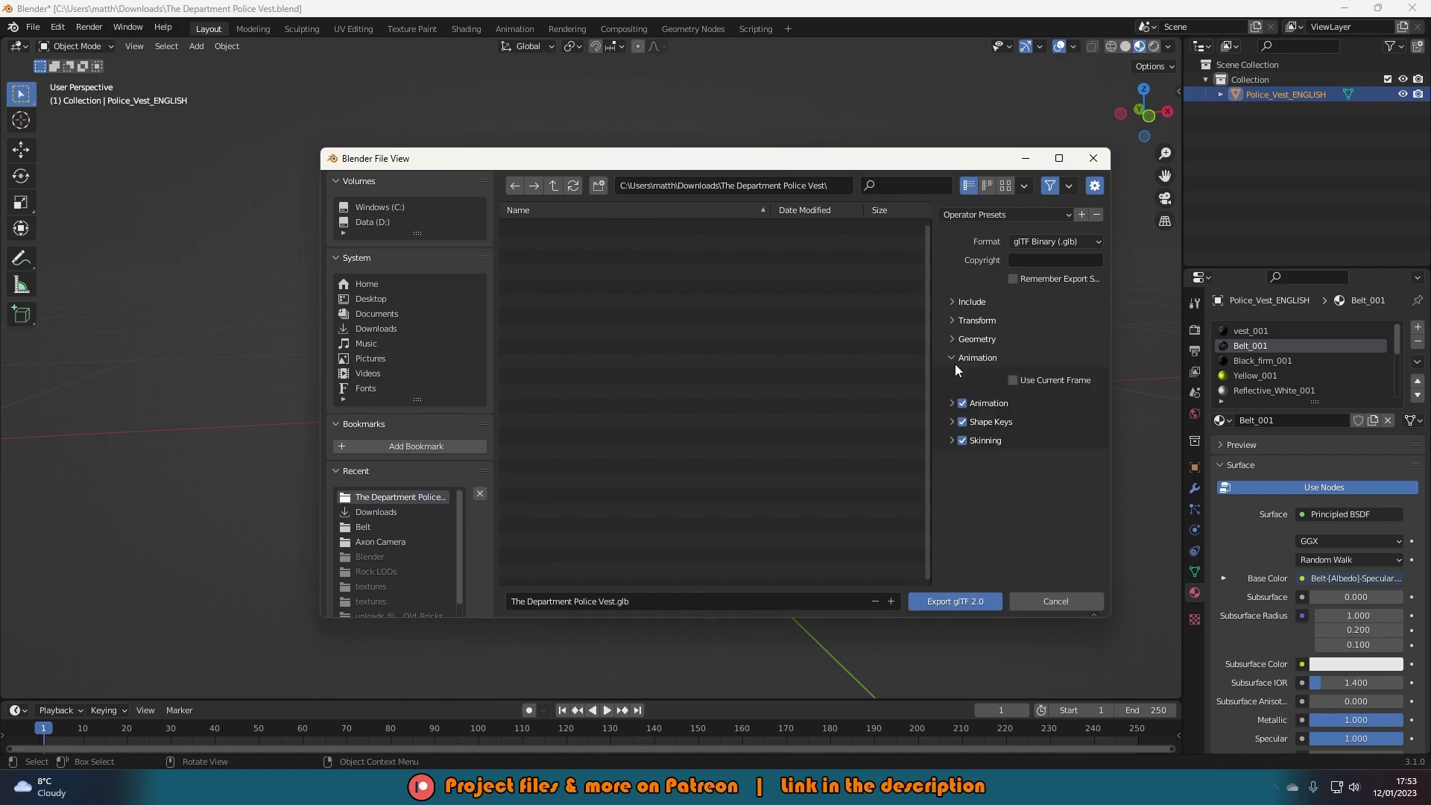
click(954, 362)
click(950, 602)
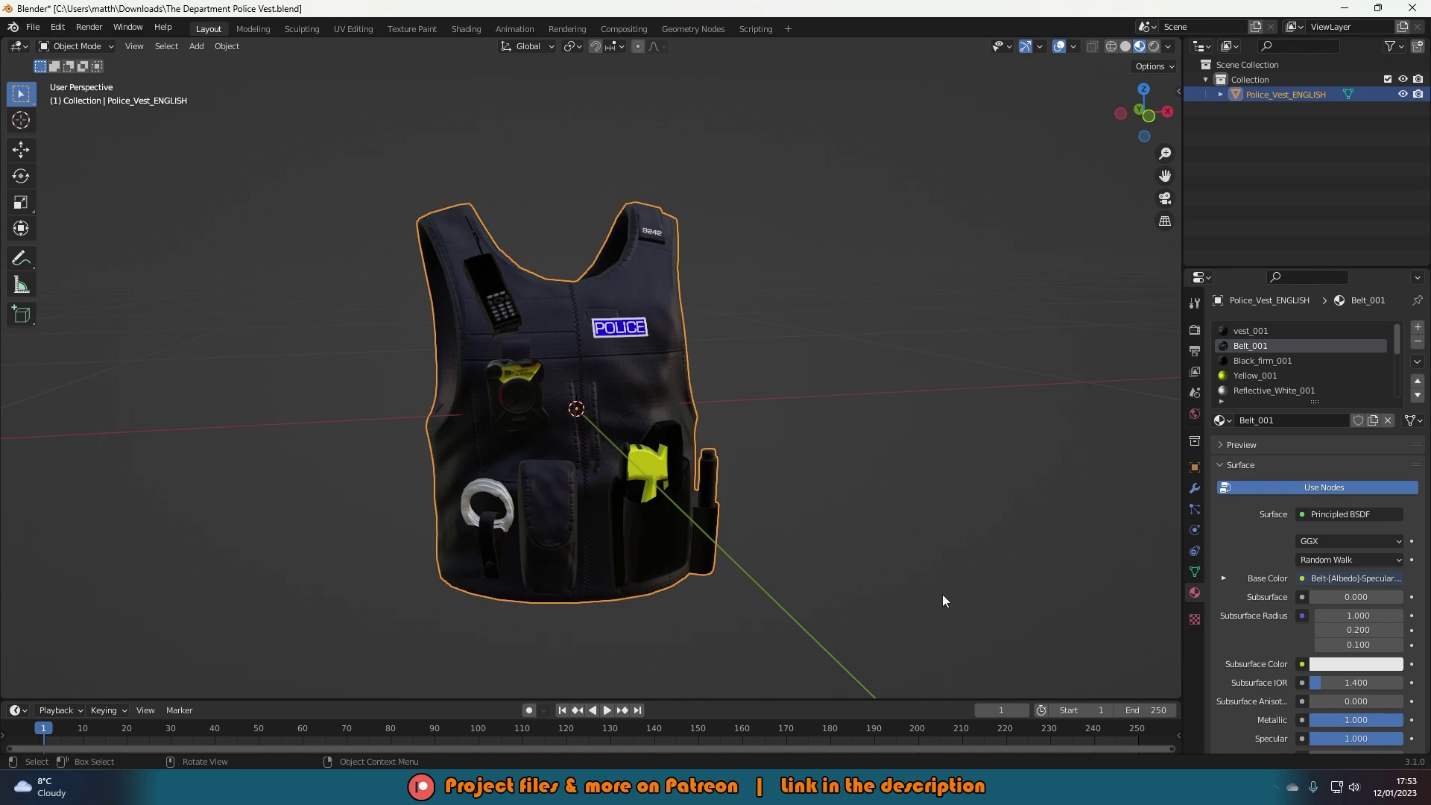
In Unreal, enable the beta glTF Importer plugin from Edit > Plugins and restart the editor.
key(alt+Tab)
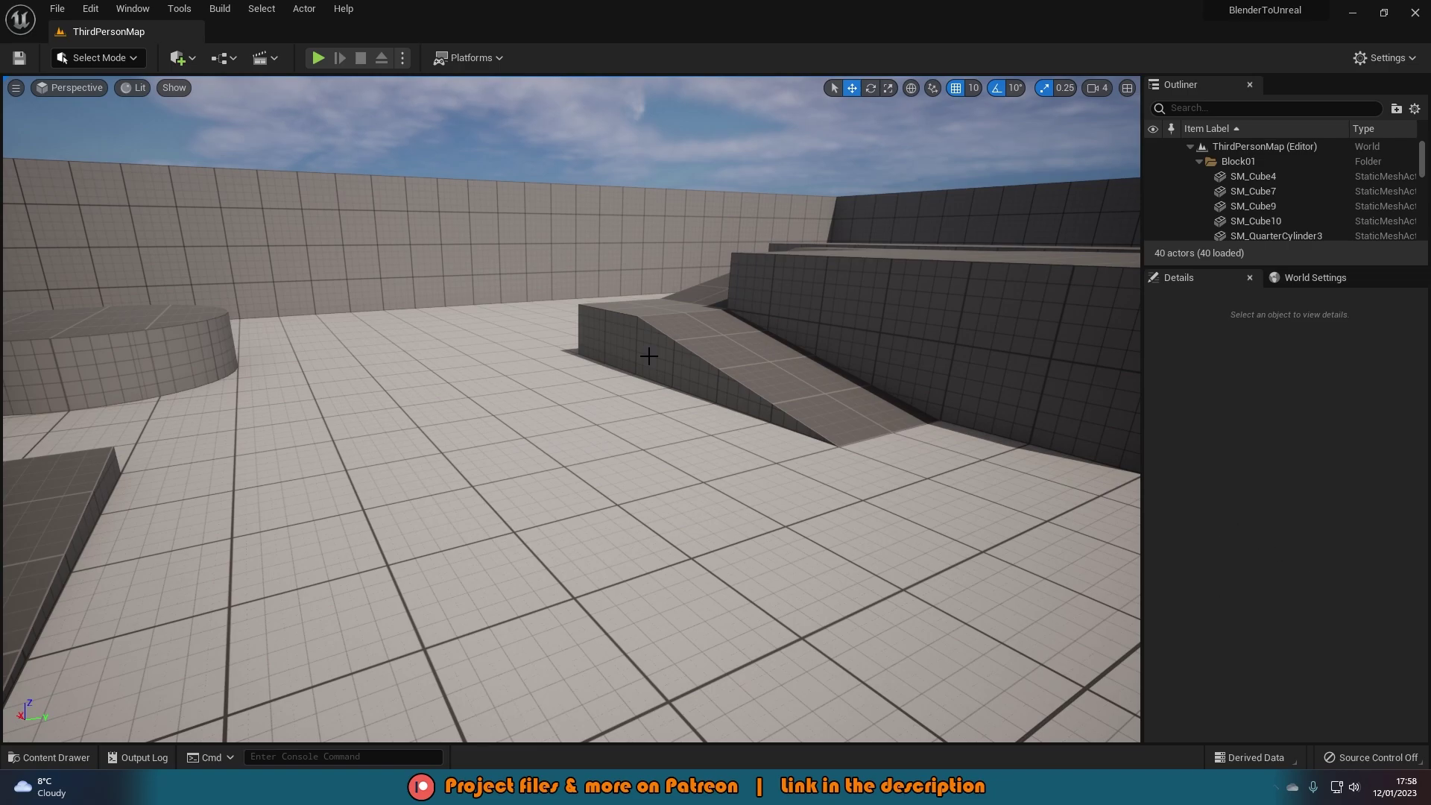
click(90, 9)
click(132, 244)
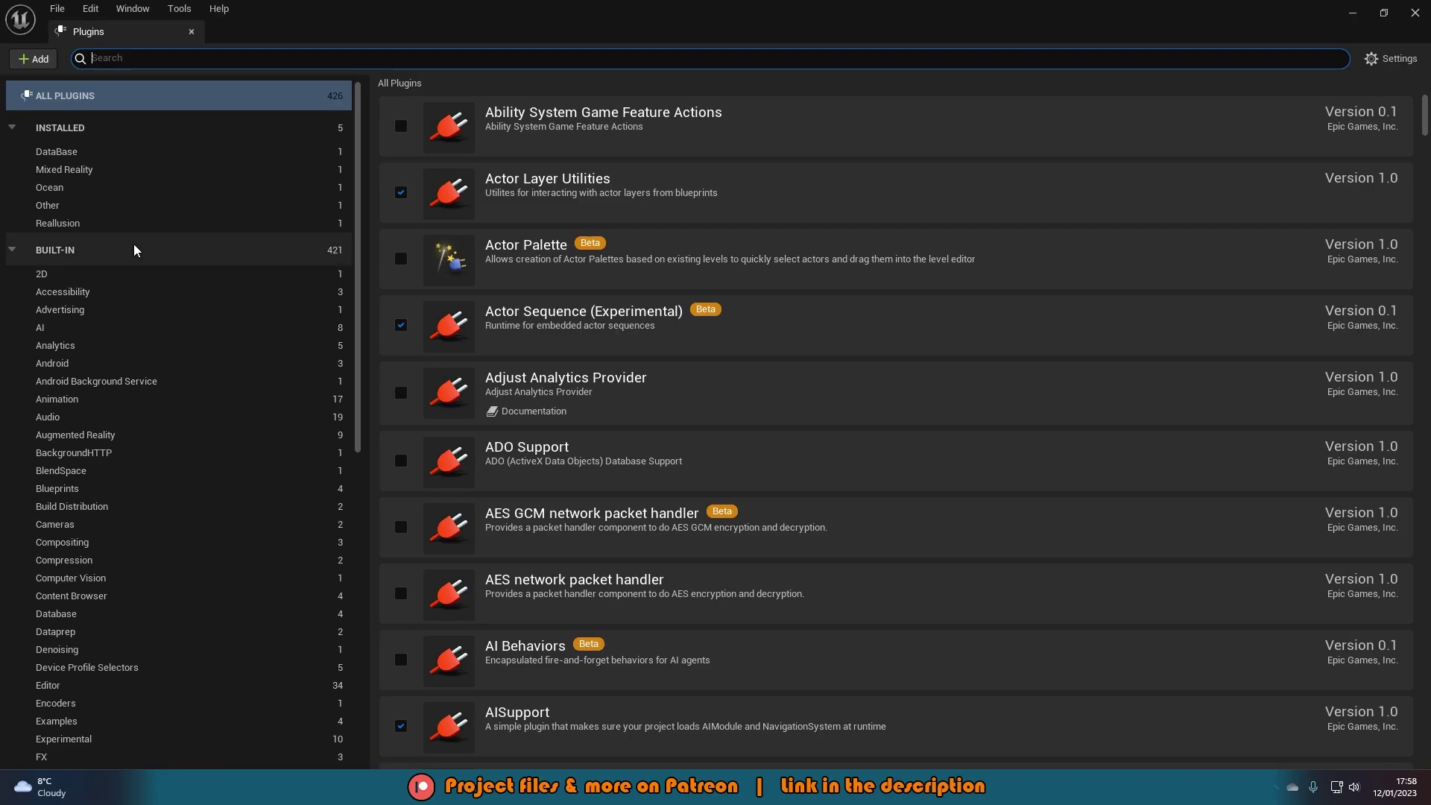
text(gltf)
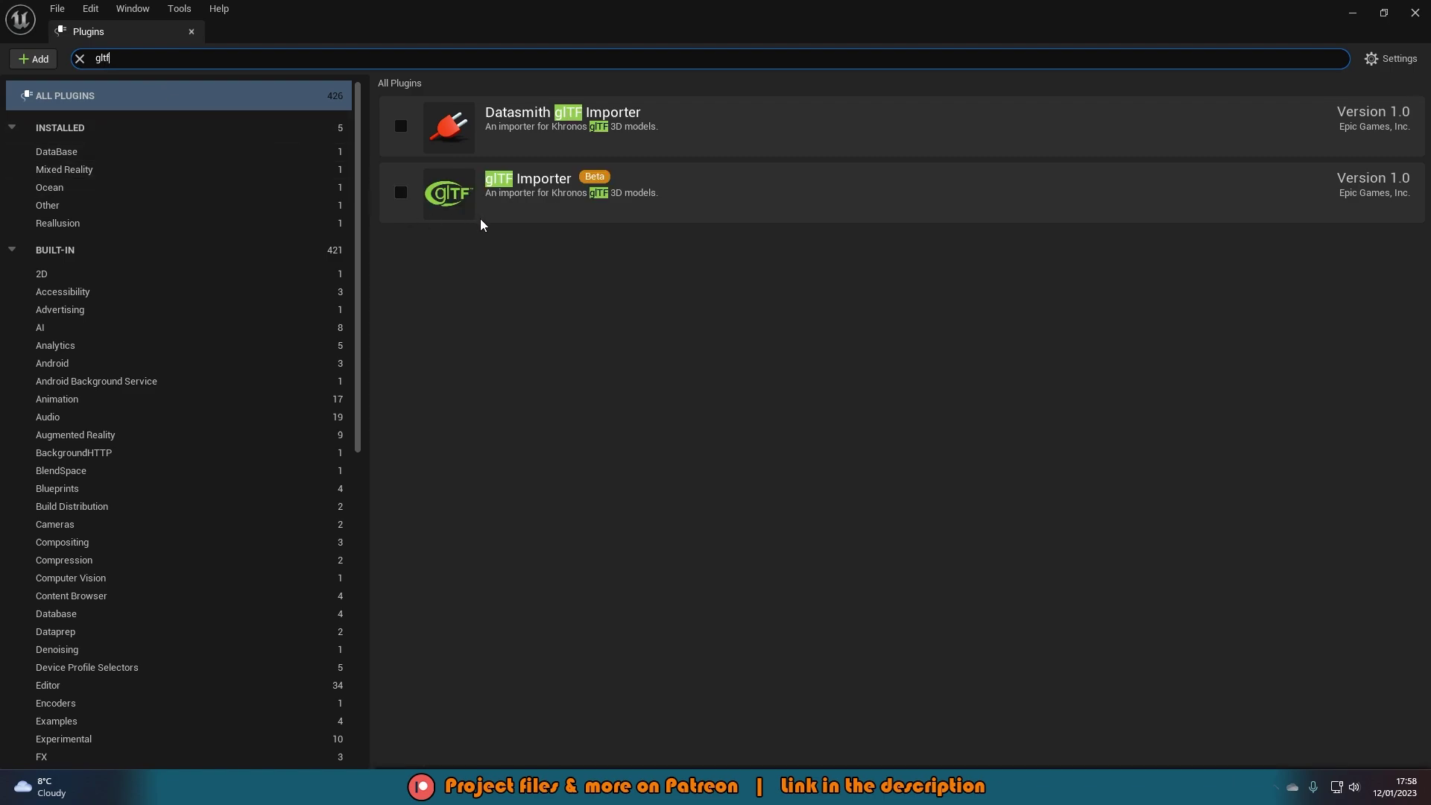
click(402, 193)
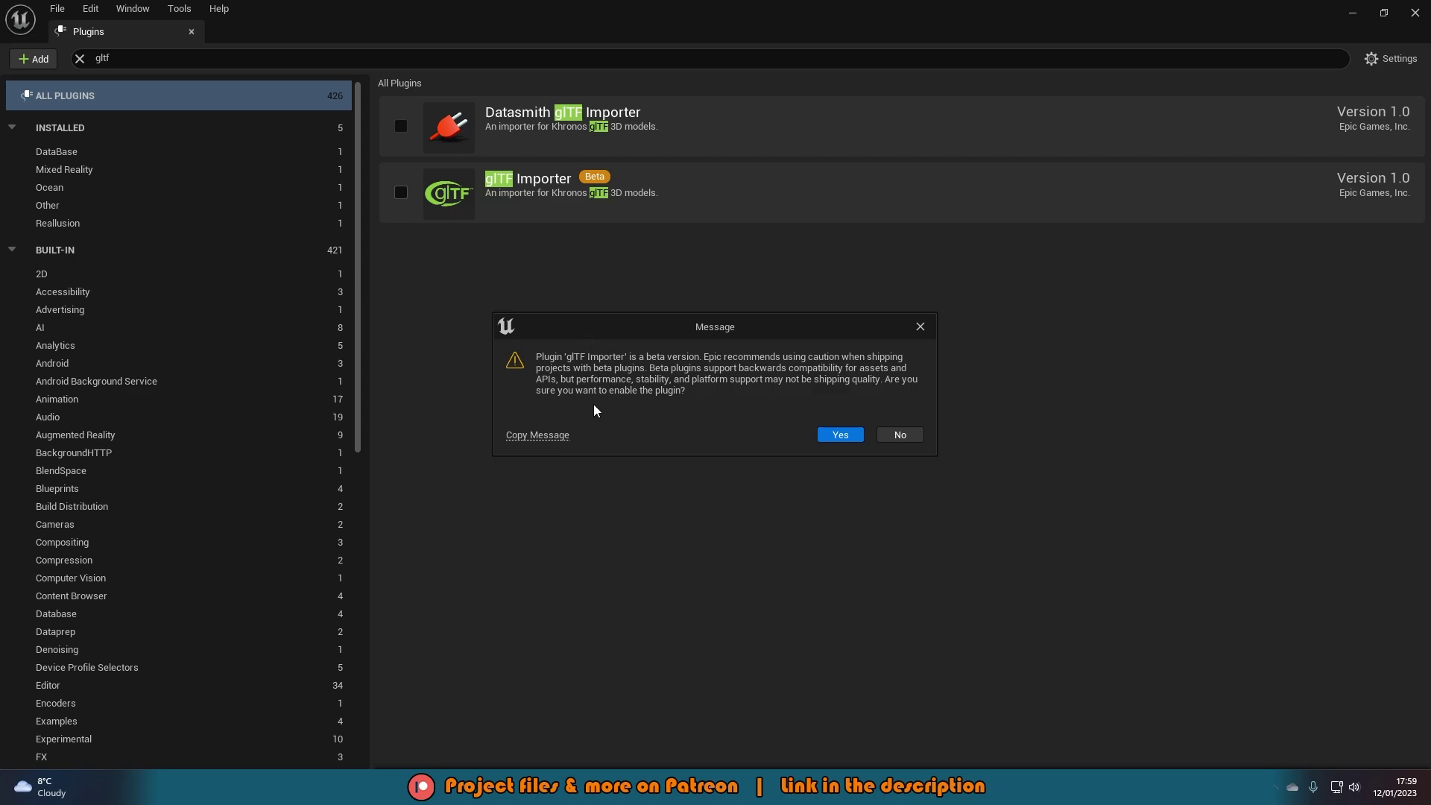
click(833, 436)
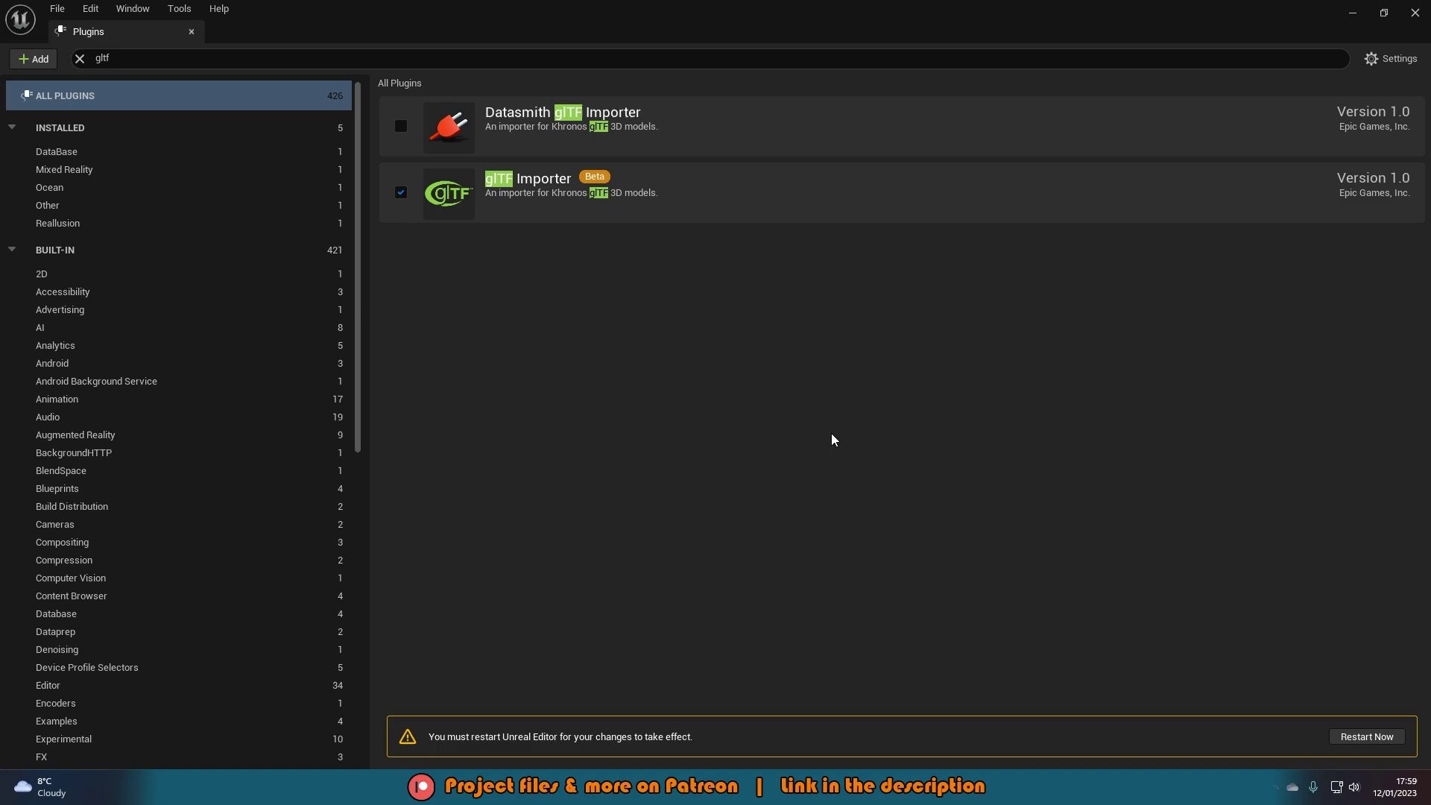
click(1383, 738)
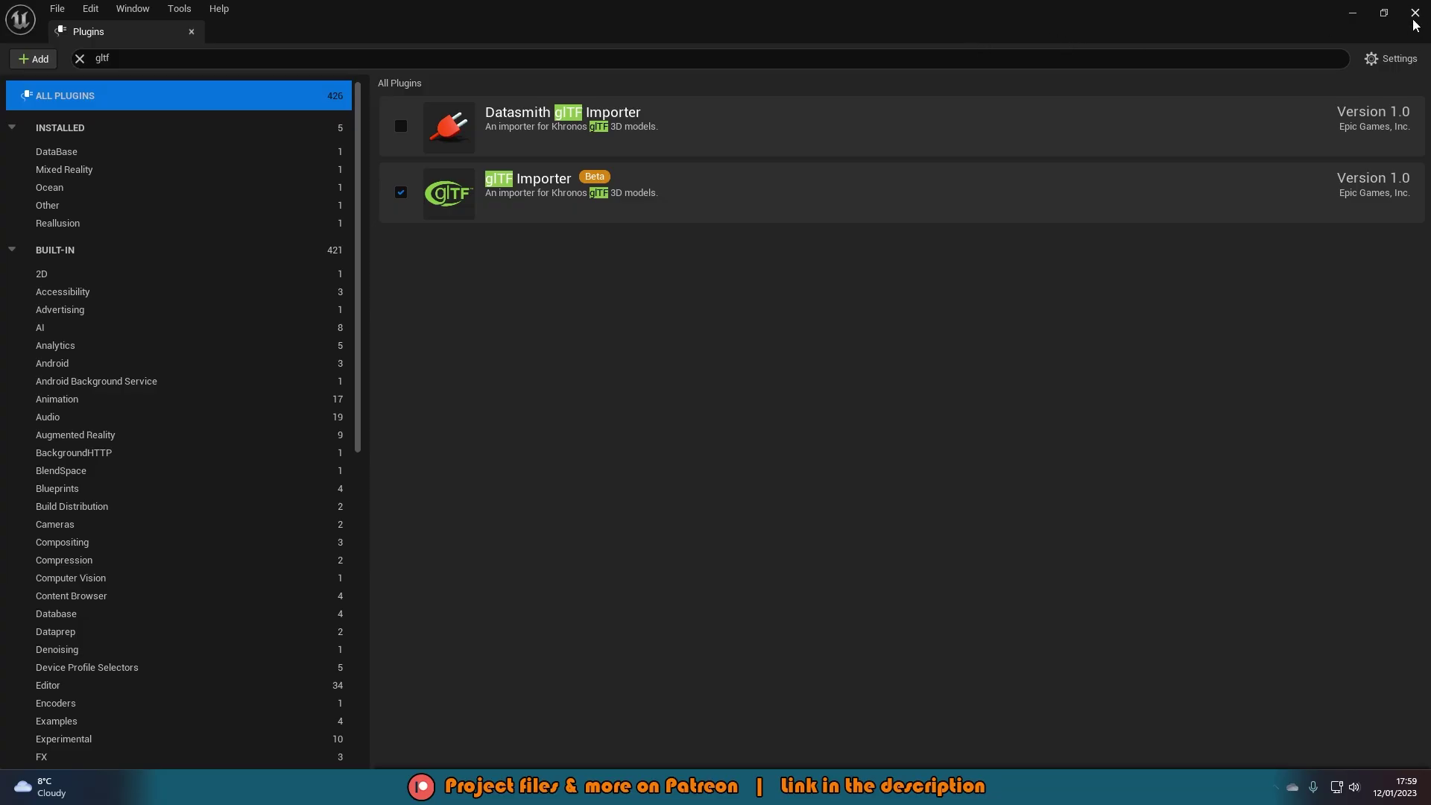
Import The Department Police Vest.glb into Content and the current level with default glTF Import Options.
click(1414, 13)
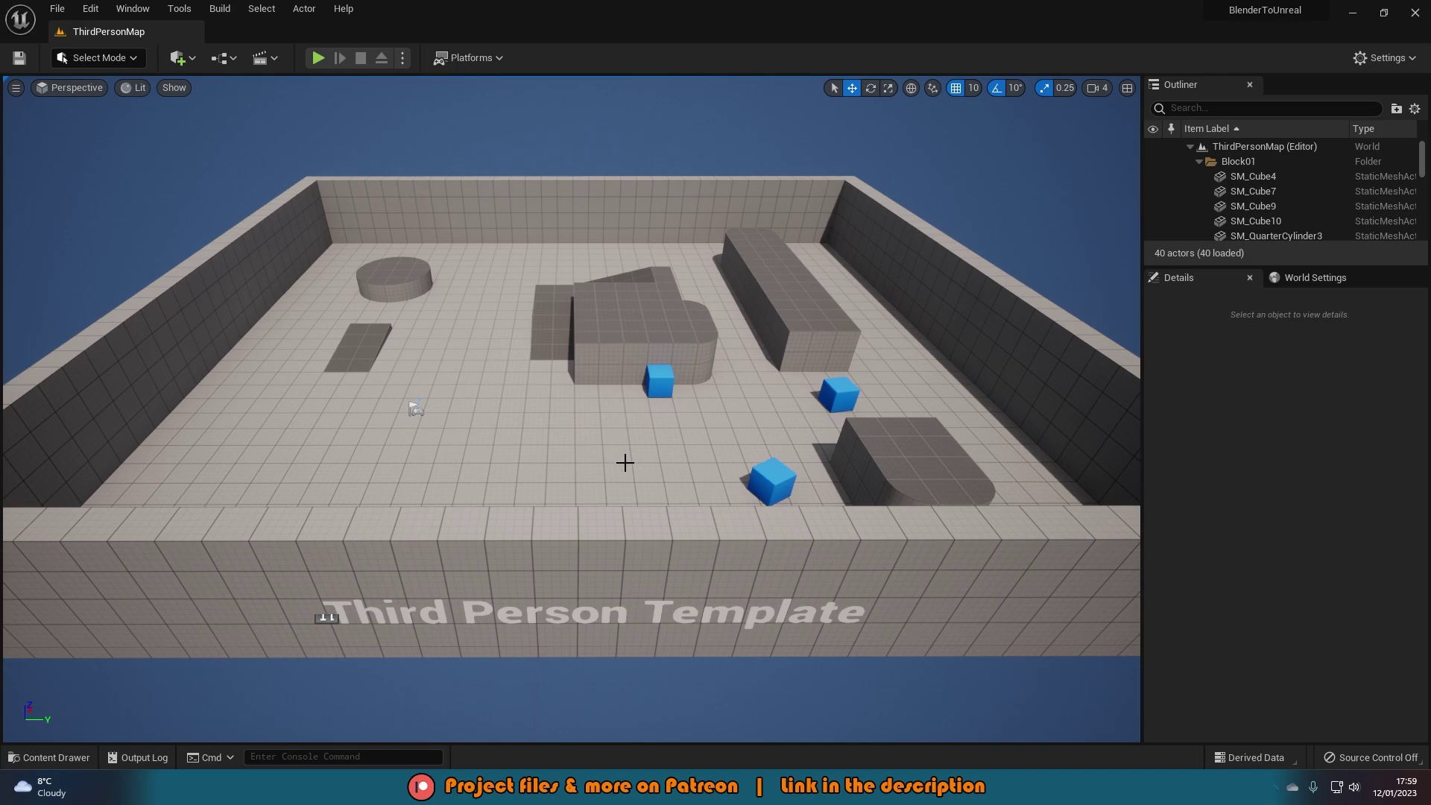
key(ctrl+space)
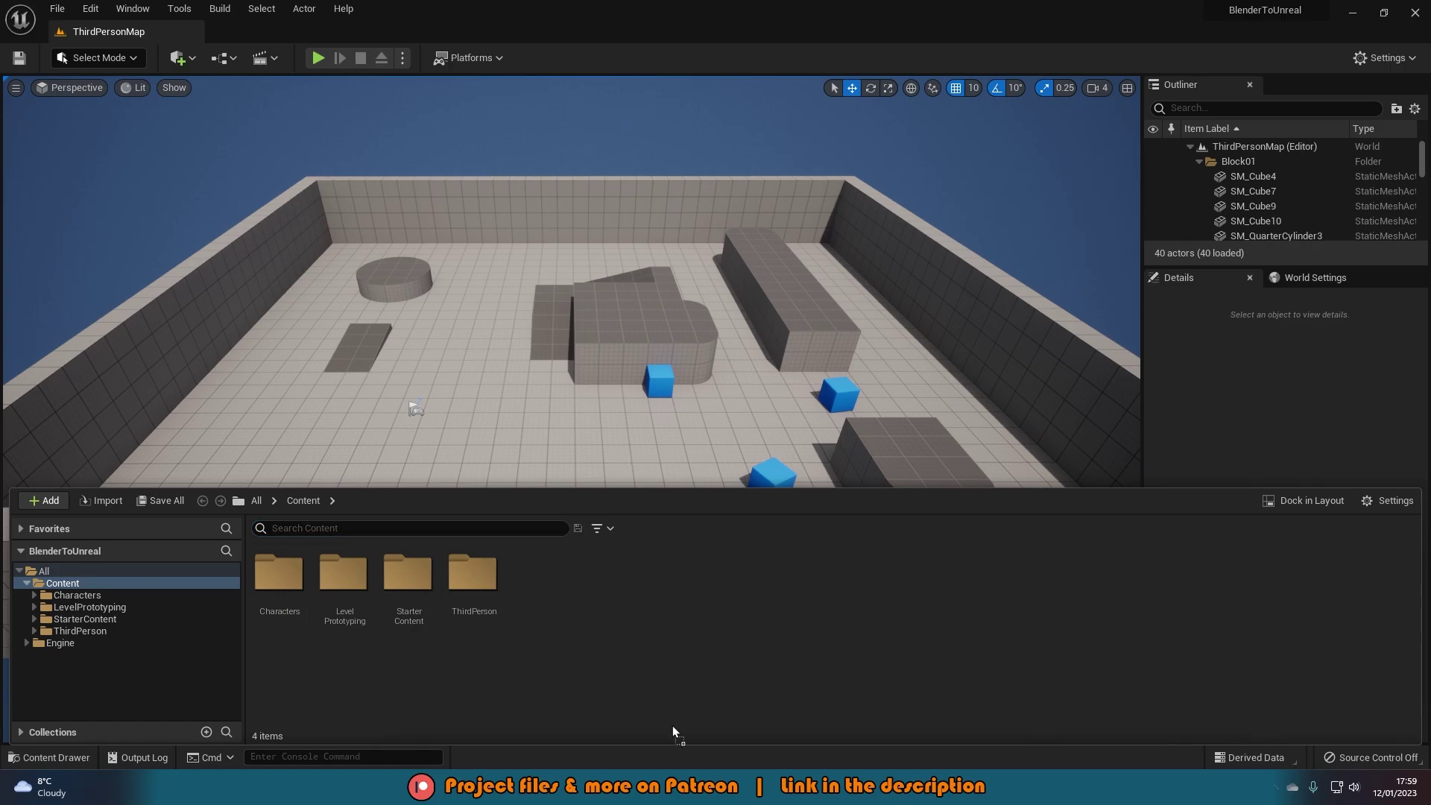
drag(653, 638, 650, 635)
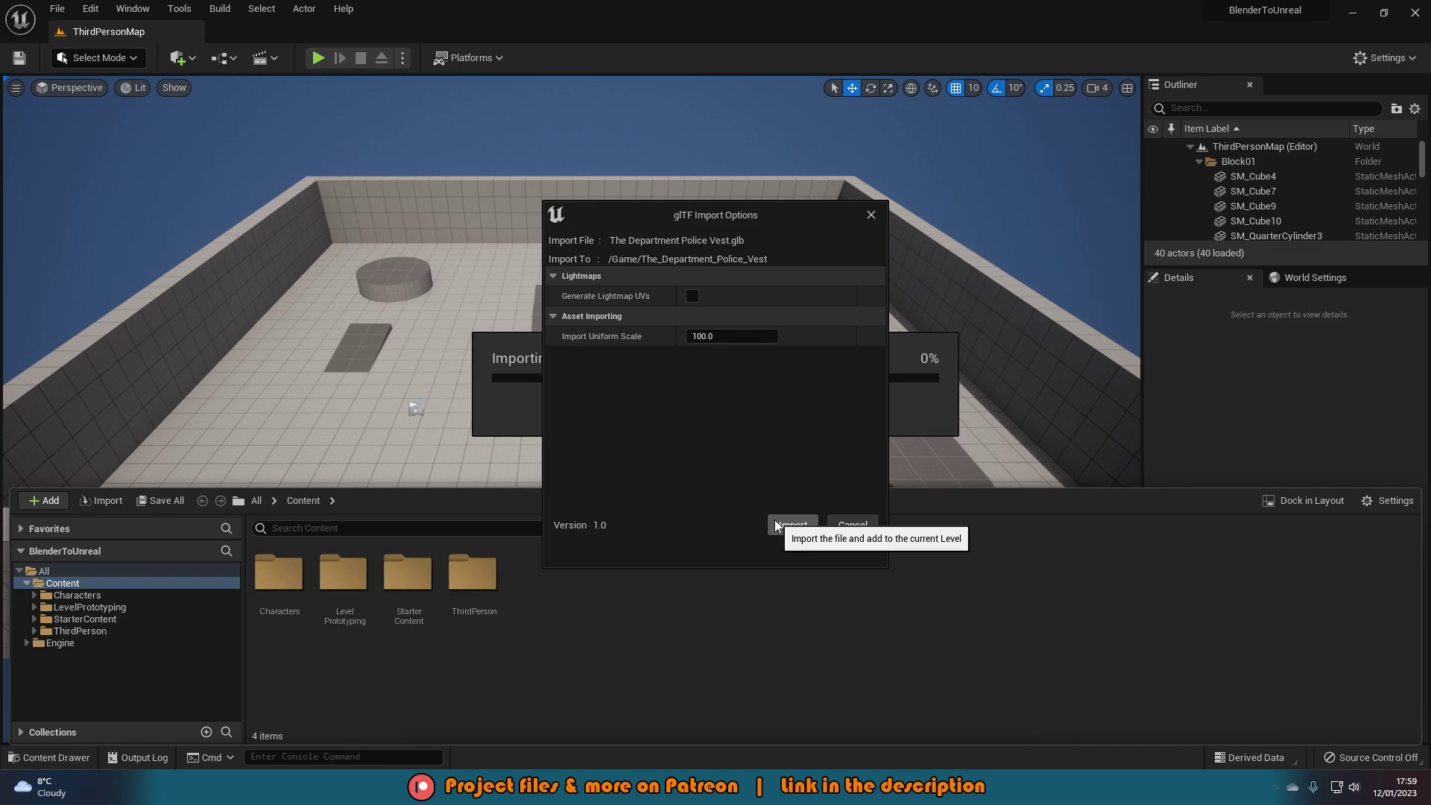
click(775, 525)
scroll(811, 406, up, 3)
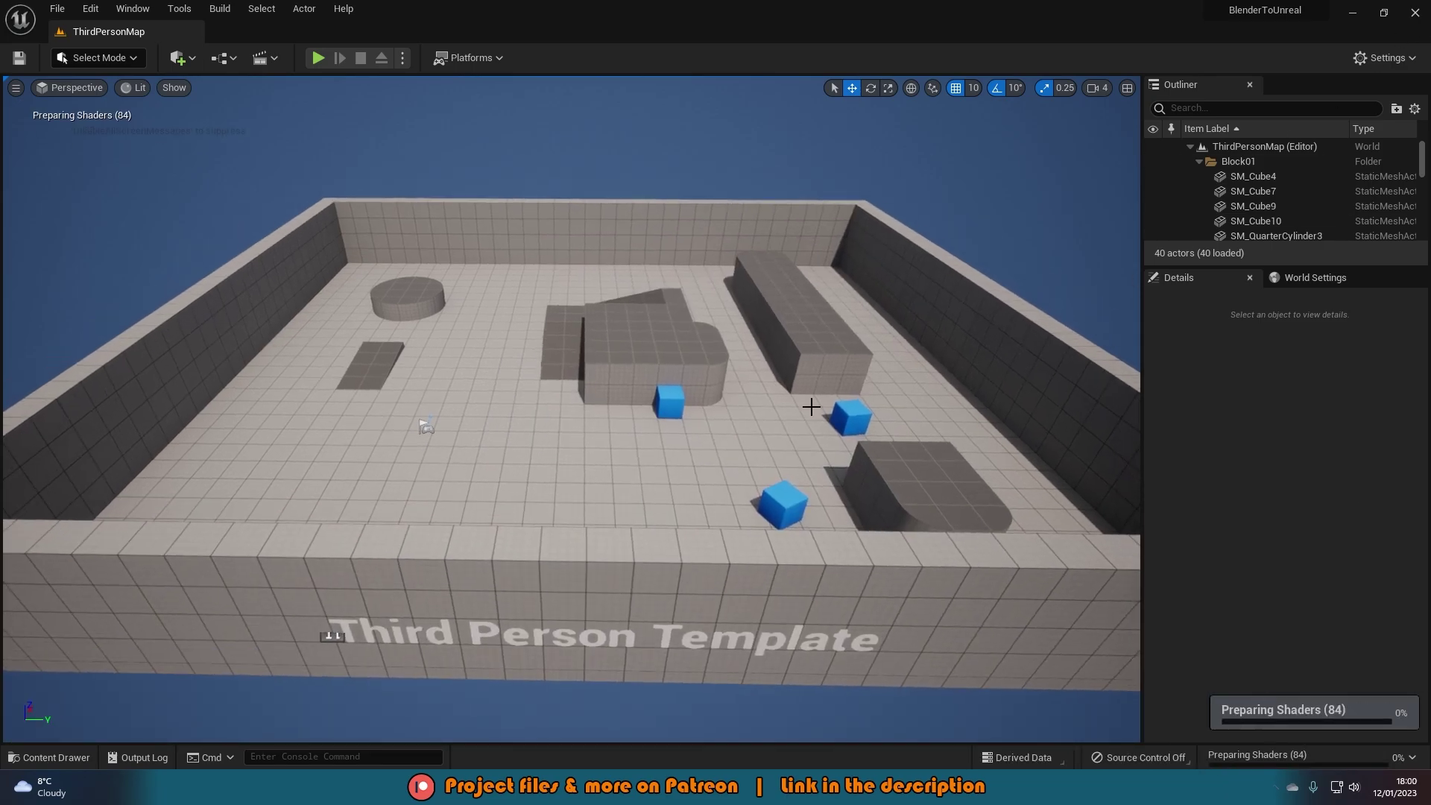
key(ctrl+space)
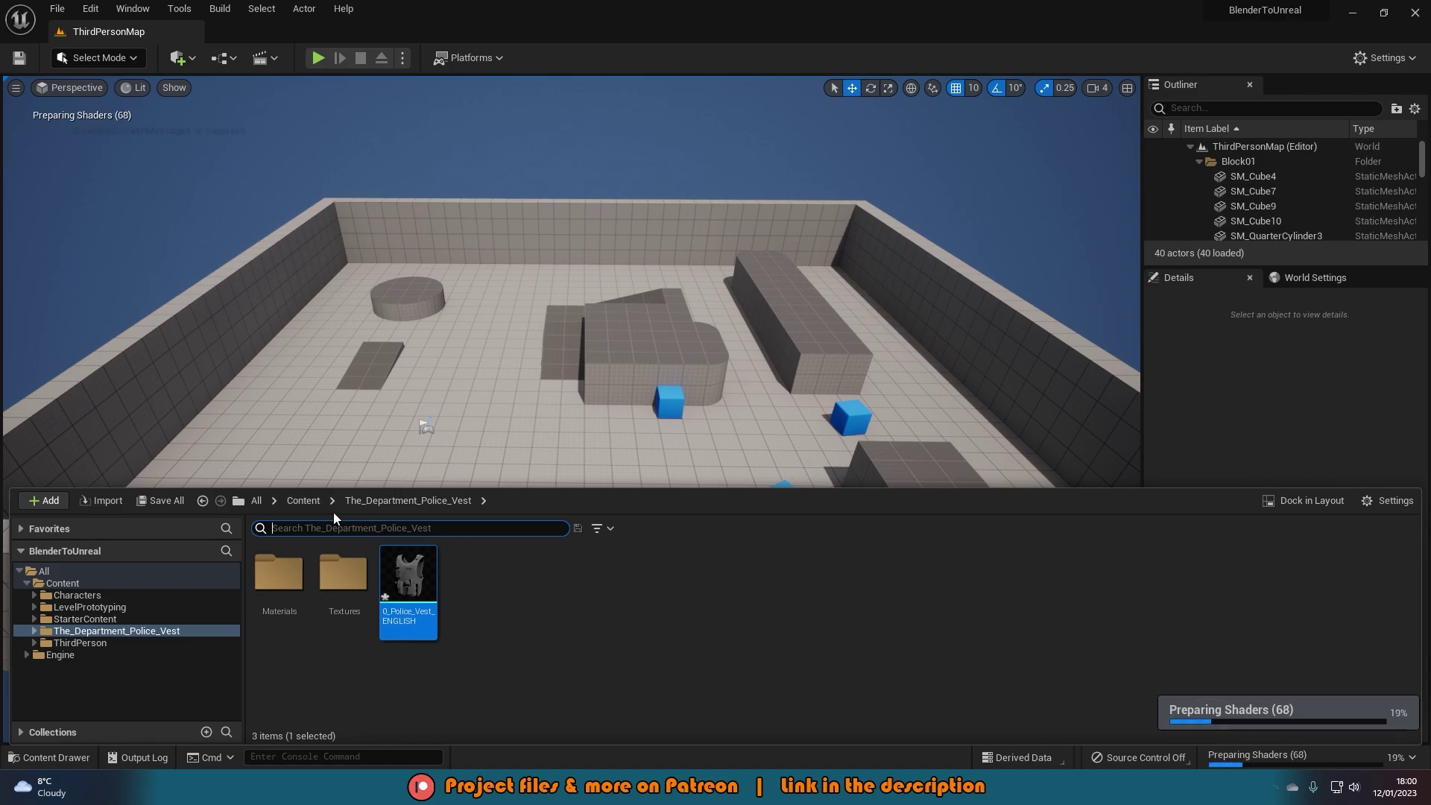
Open The_Department_Police_Vest folder and look into its Materials and Textures subfolders.
click(302, 502)
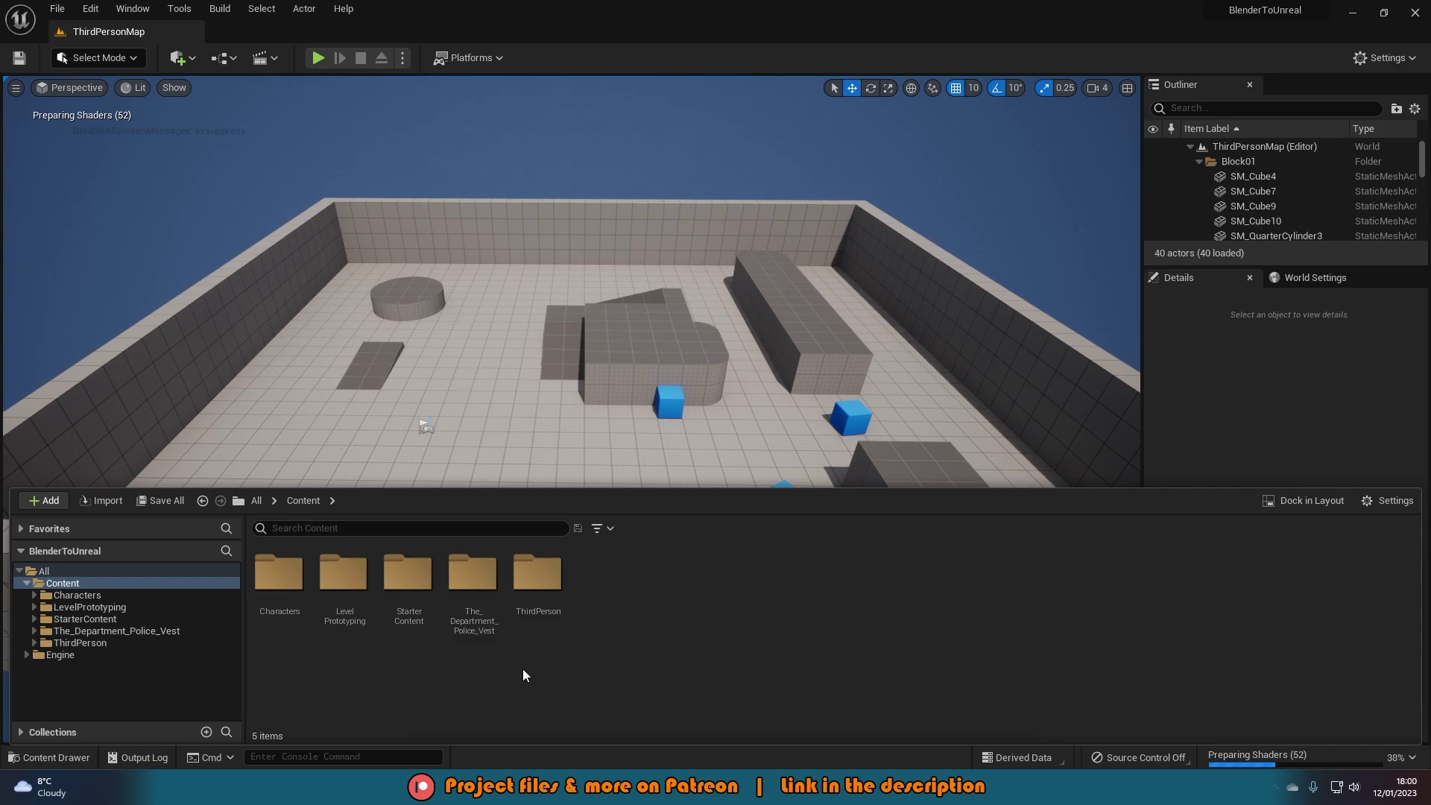
double_click(473, 580)
double_click(297, 591)
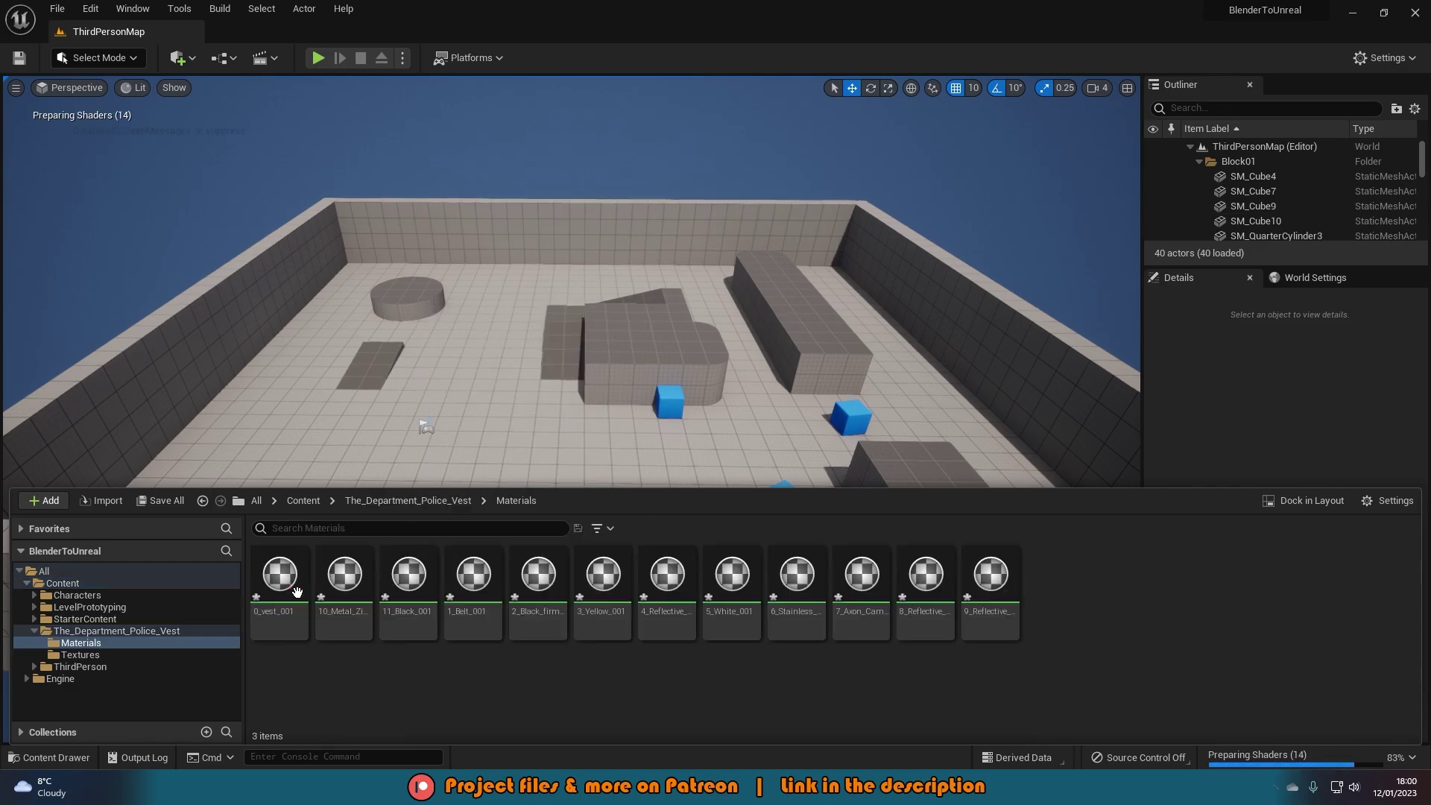
key(alt+Left)
click(354, 593)
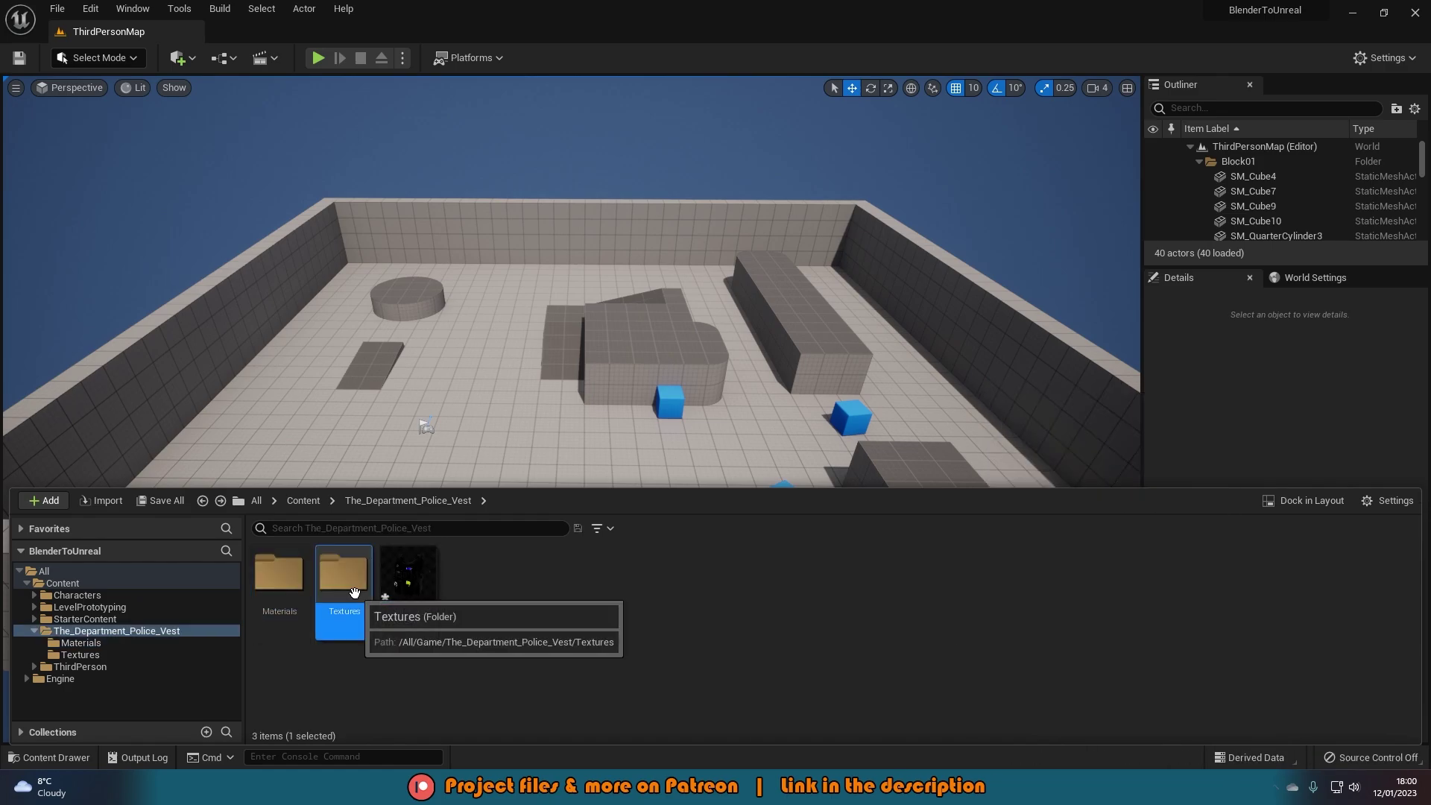
double_click(354, 592)
key(alt+Left)
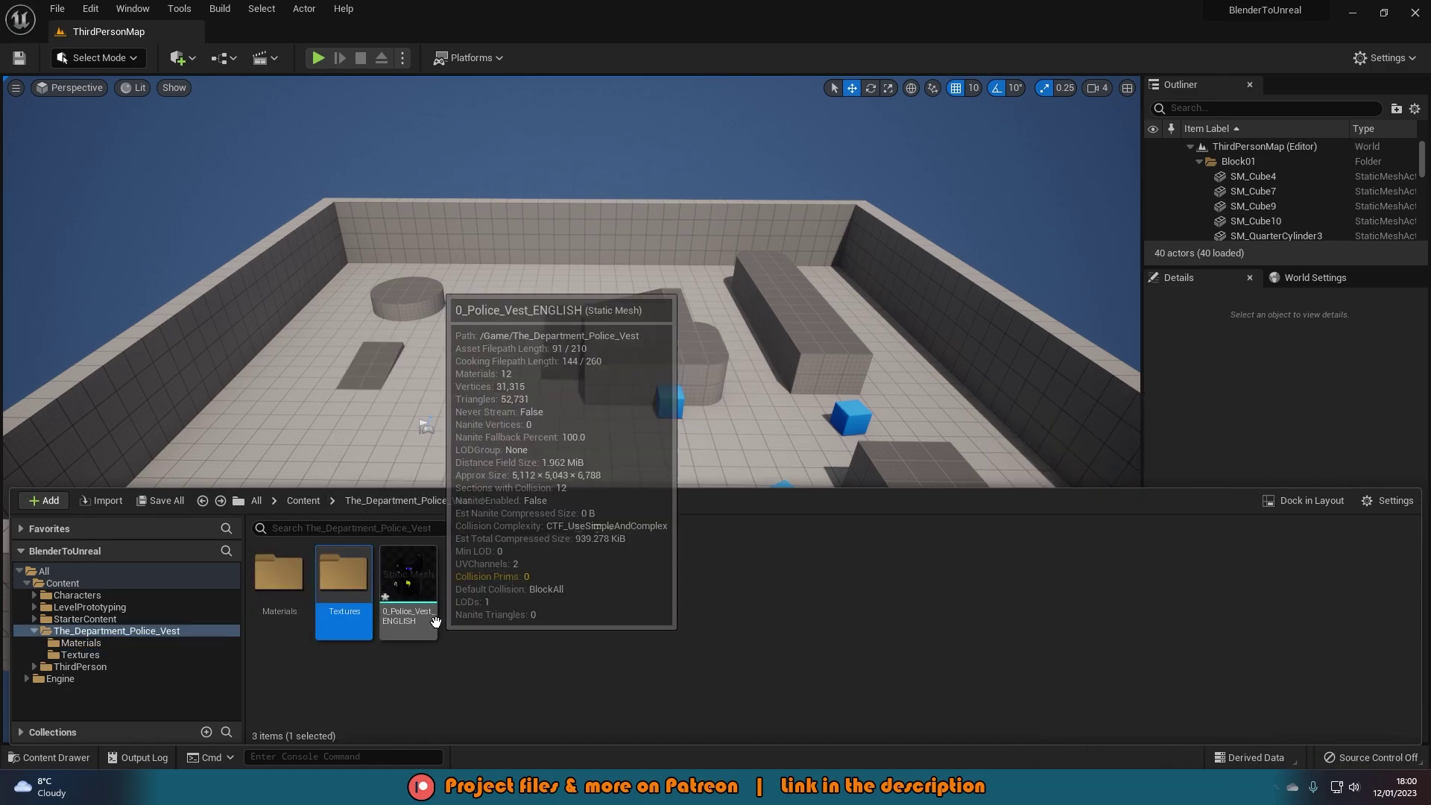
Revisit the 12 compiled materials, then the 8 textures.
double_click(286, 591)
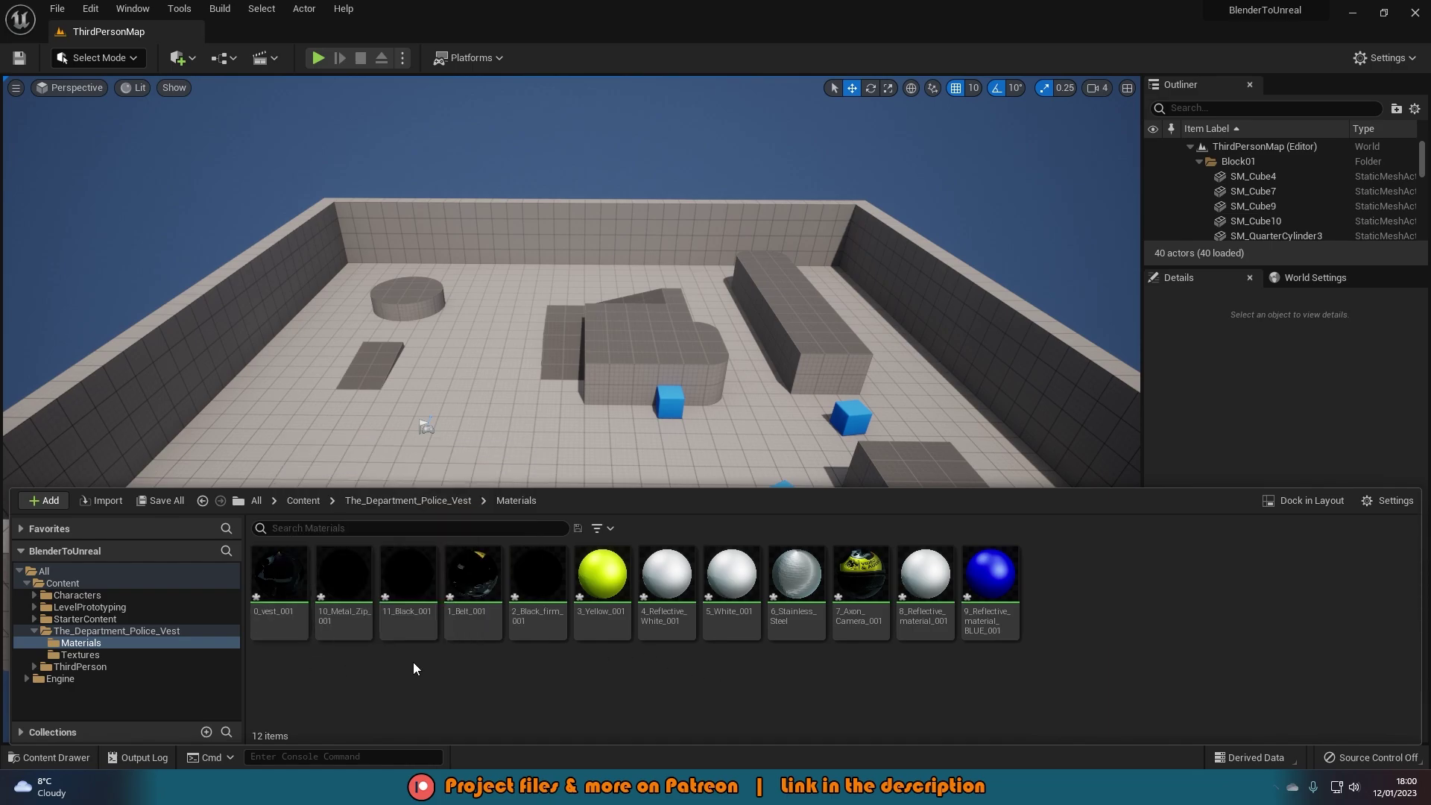
key(alt+Left)
click(369, 605)
double_click(371, 605)
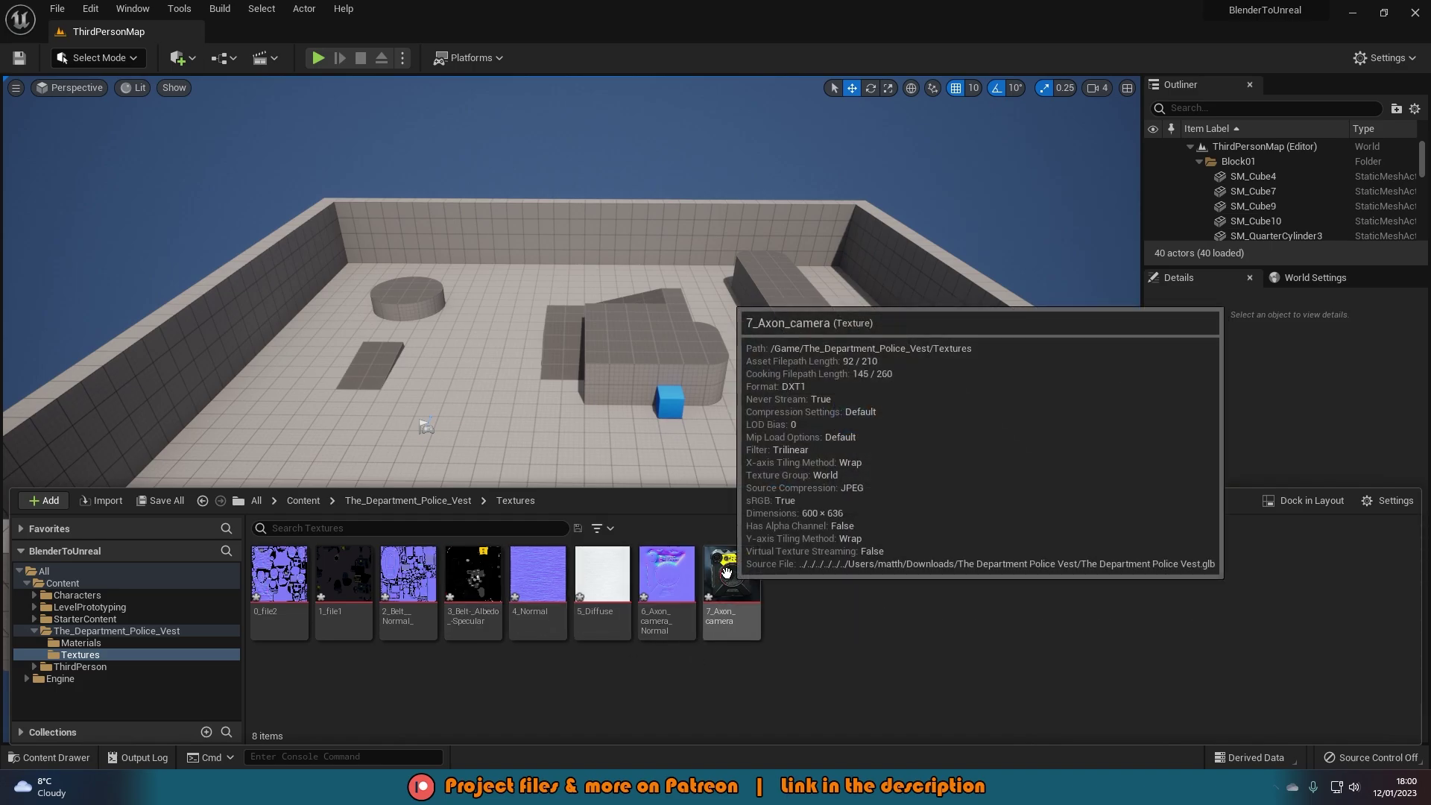
key(alt+Left)
Place the vest mesh in the level, find it oversized, and delete it.
key(w)
right_drag(585, 454, 565, 515)
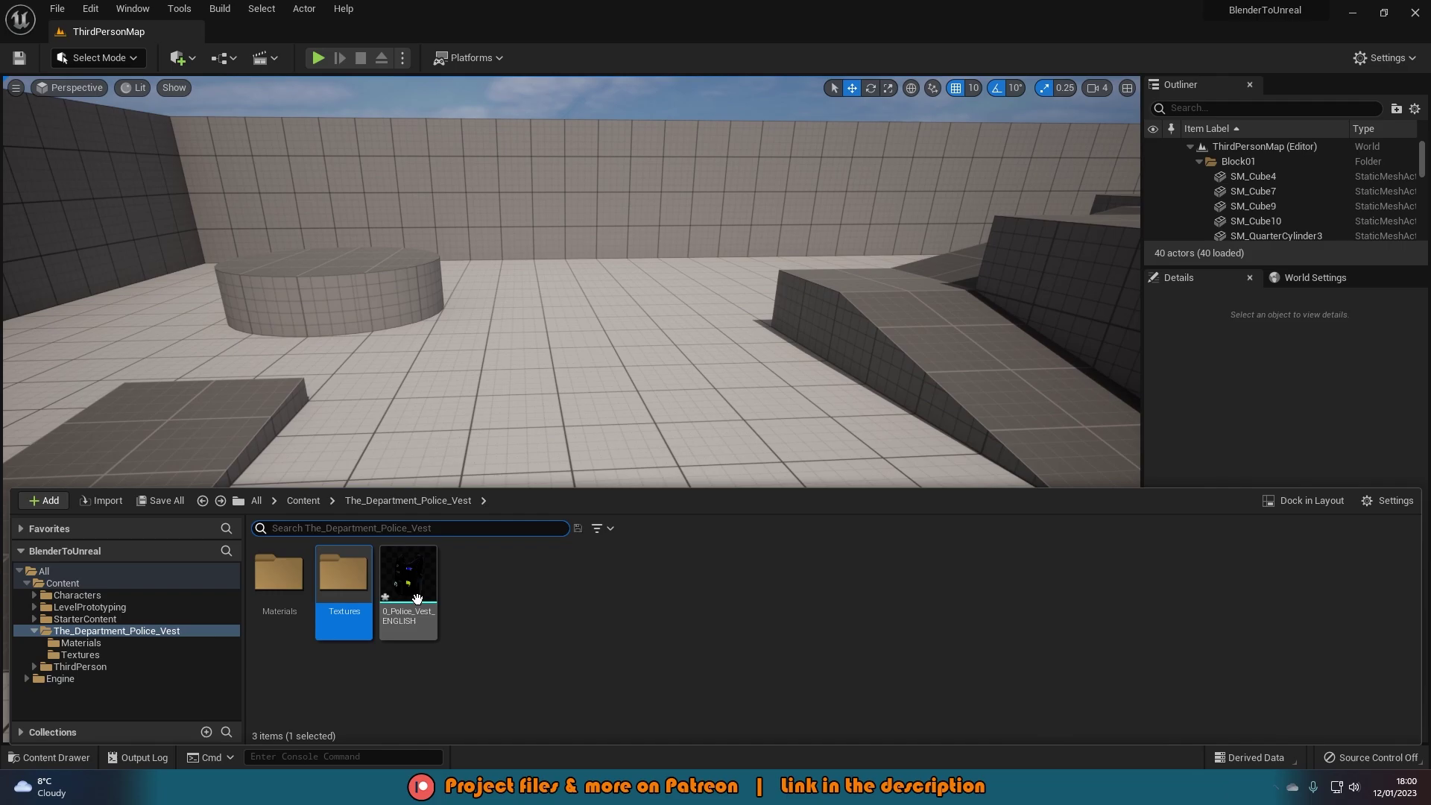
drag(405, 575, 607, 372)
key(f)
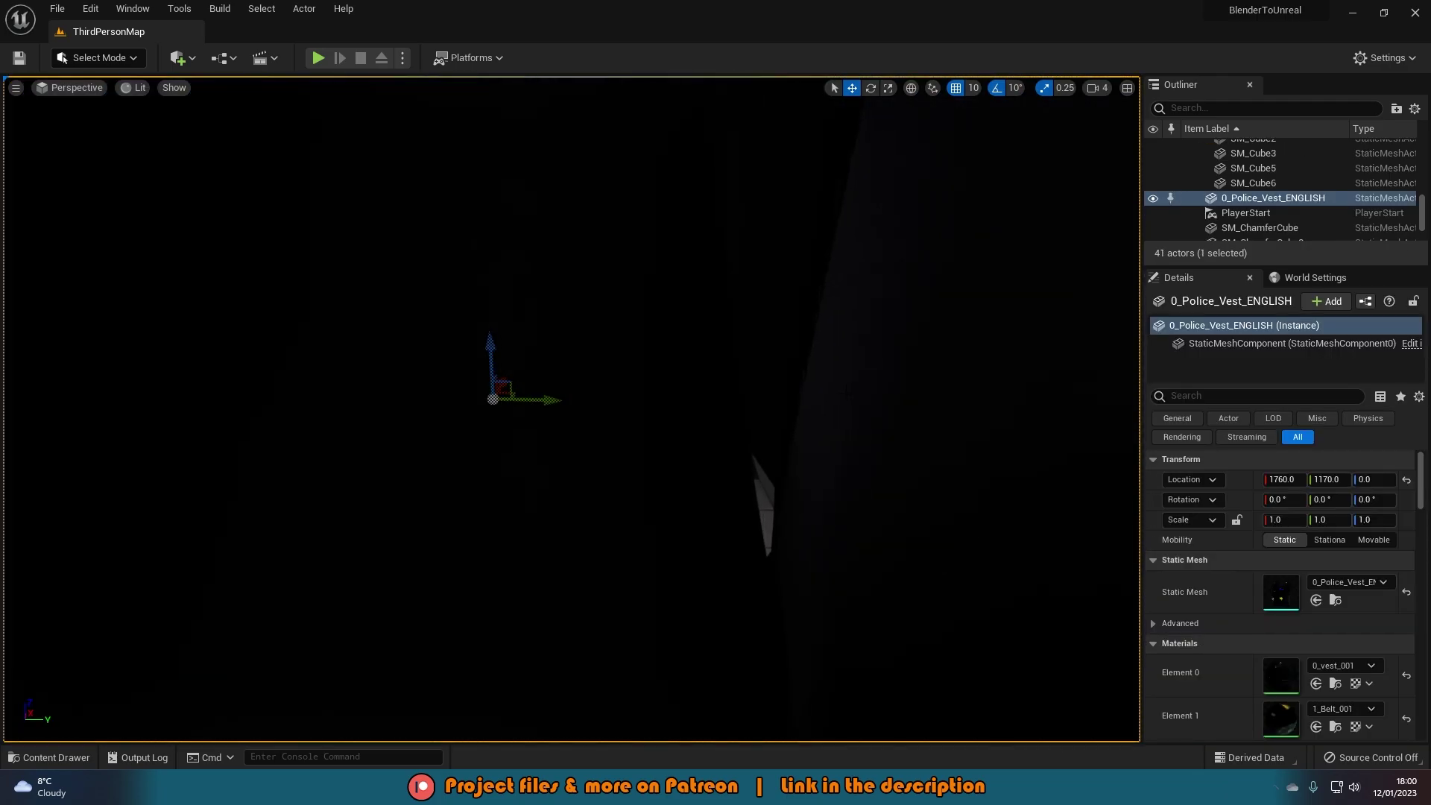
right_drag(571, 409, 619, 320)
key(Delete)
Force-delete The_Department_Police_Vest folder from the Content root.
key(ctrl+space)
click(62, 583)
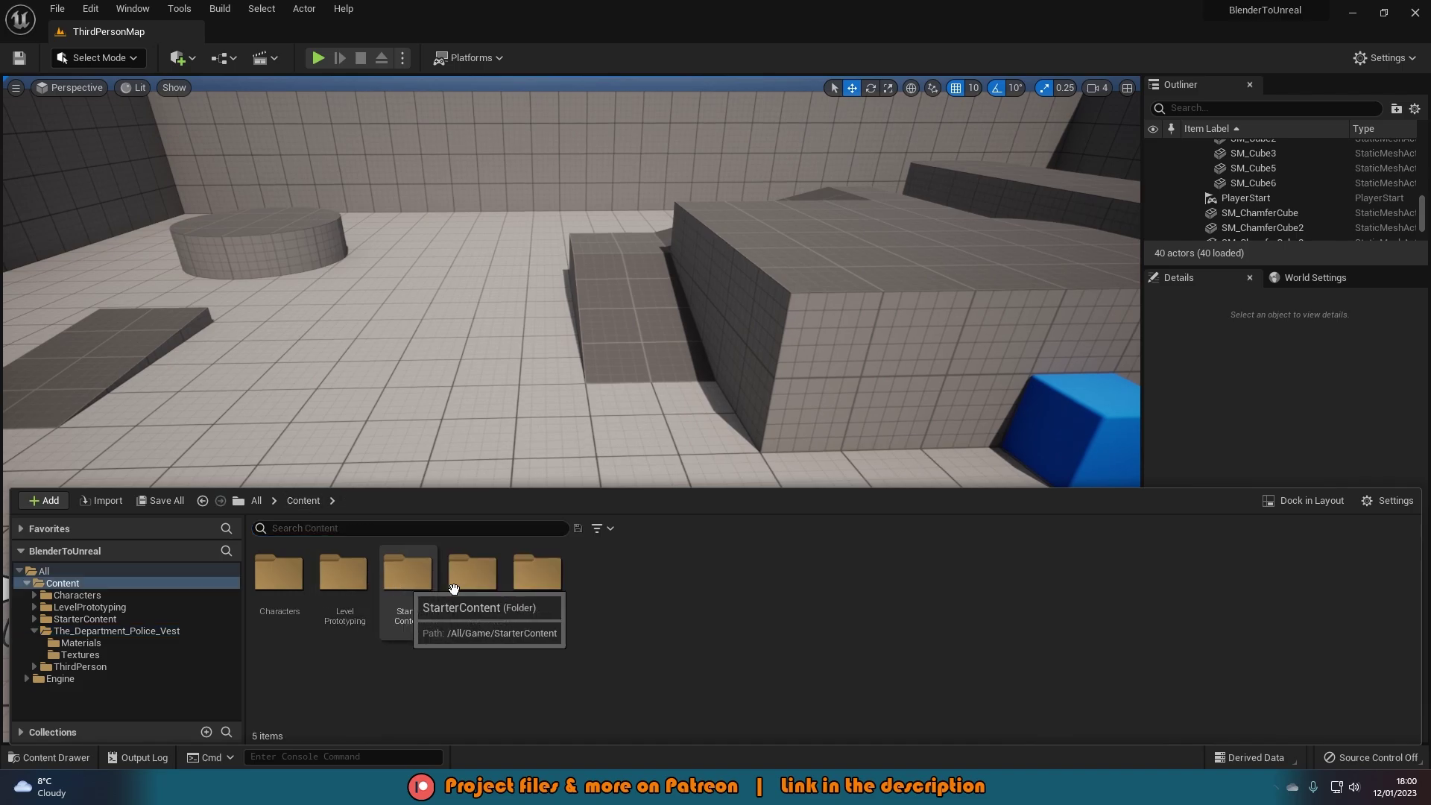
click(473, 574)
key(Delete)
click(550, 627)
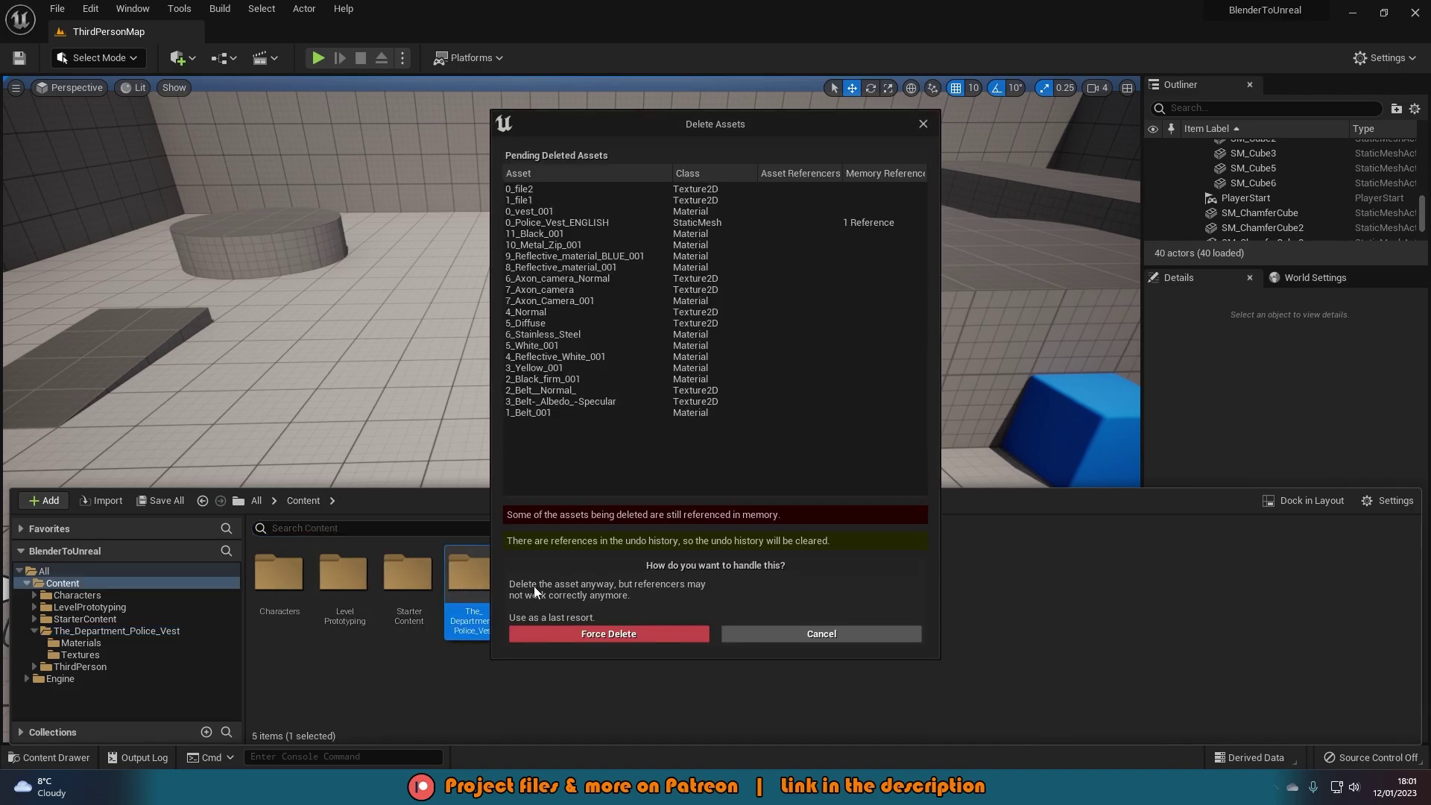
click(602, 633)
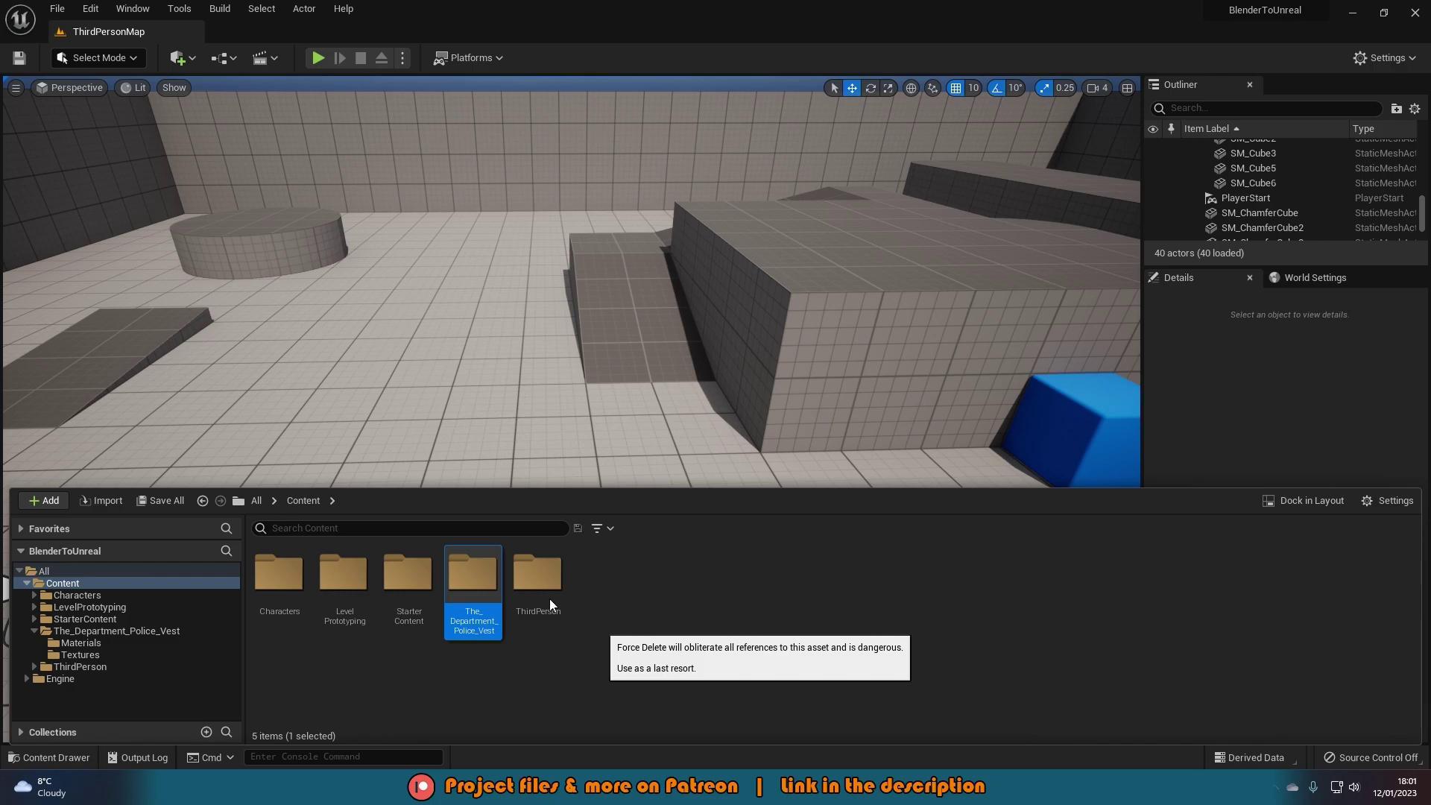
Re-import The Department Police Vest.glb with Import Uniform Scale set to 1.0.
drag(677, 638, 675, 637)
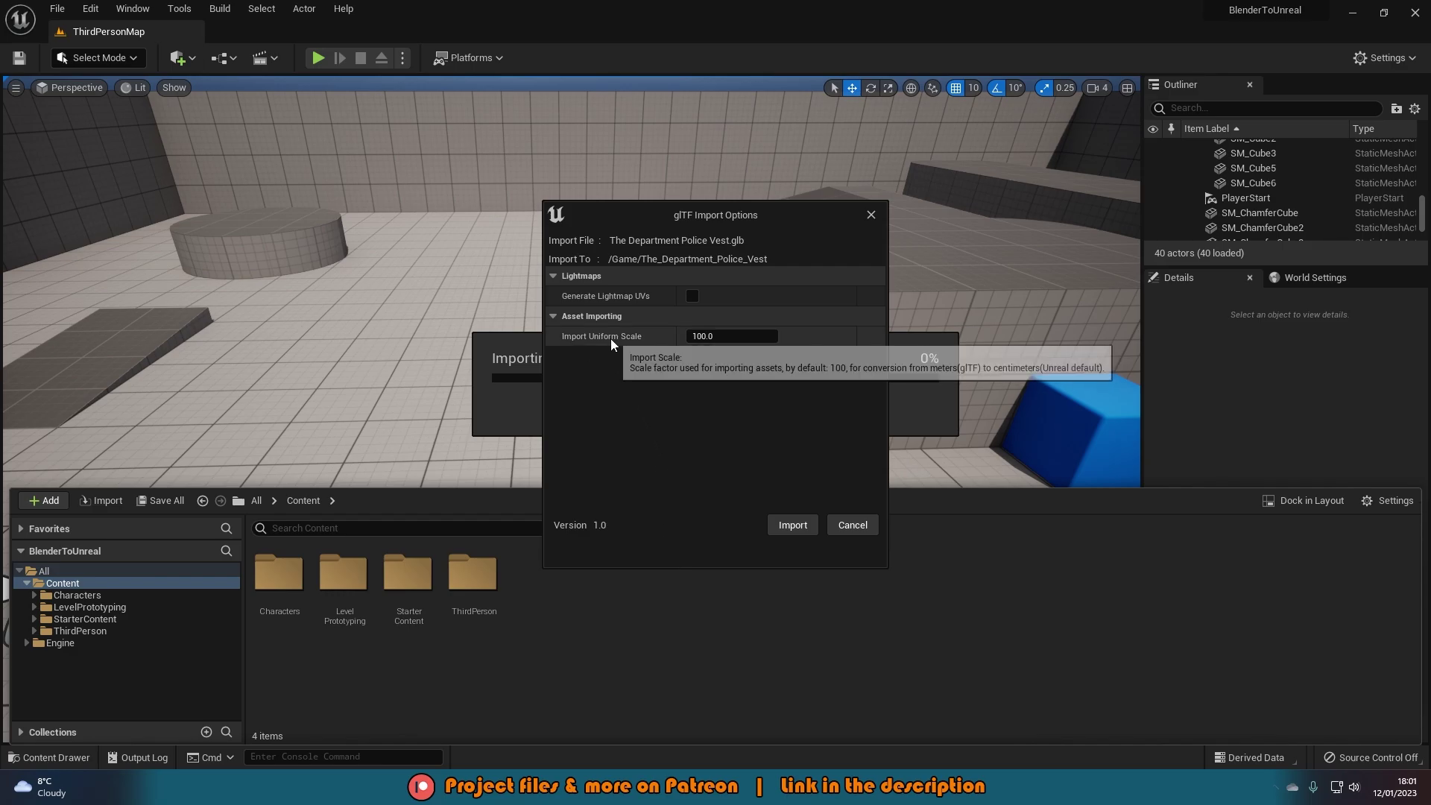
click(721, 338)
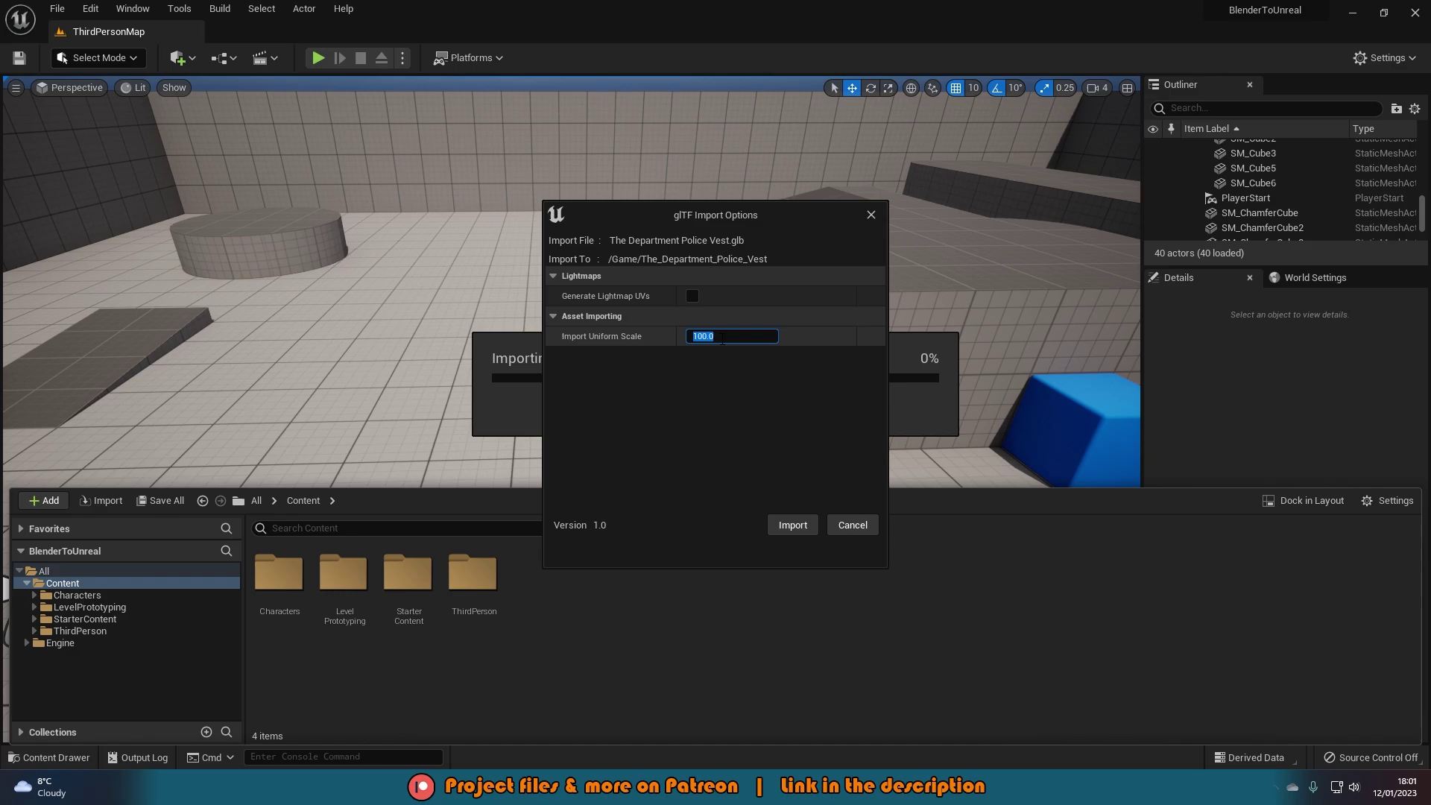
text(1)
click(730, 415)
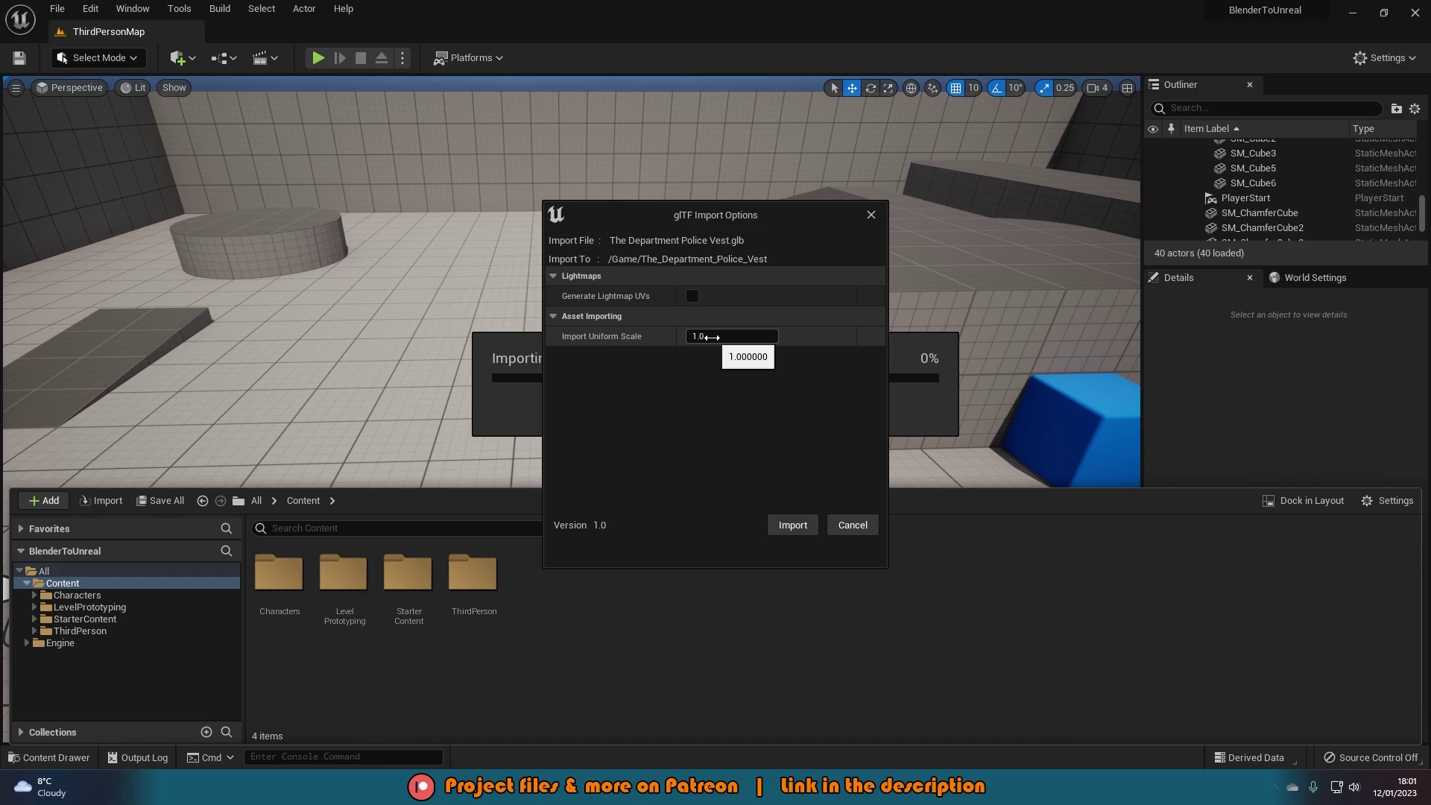
click(792, 526)
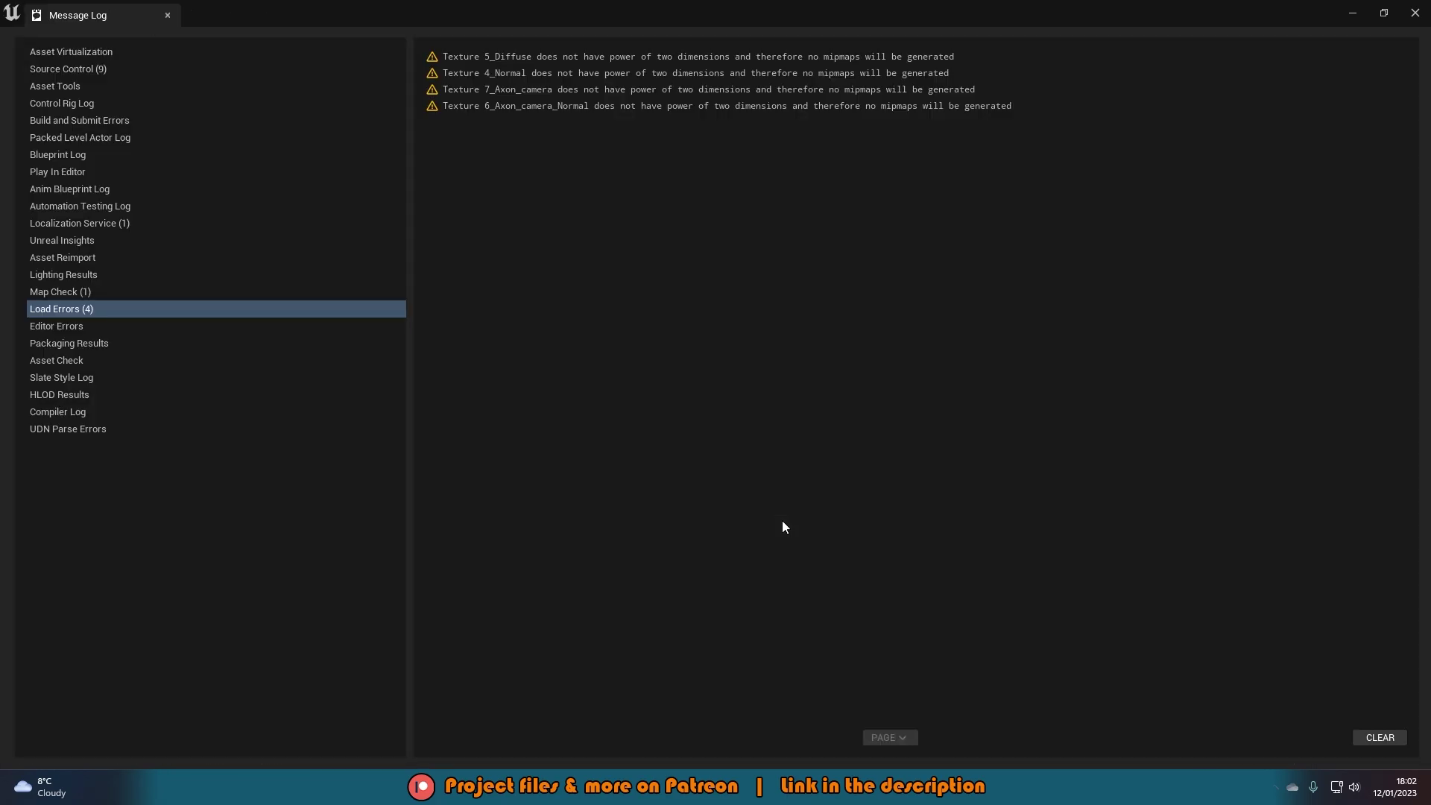
Place the re-imported vest in the level and rotate it 90° around Z.
click(1415, 13)
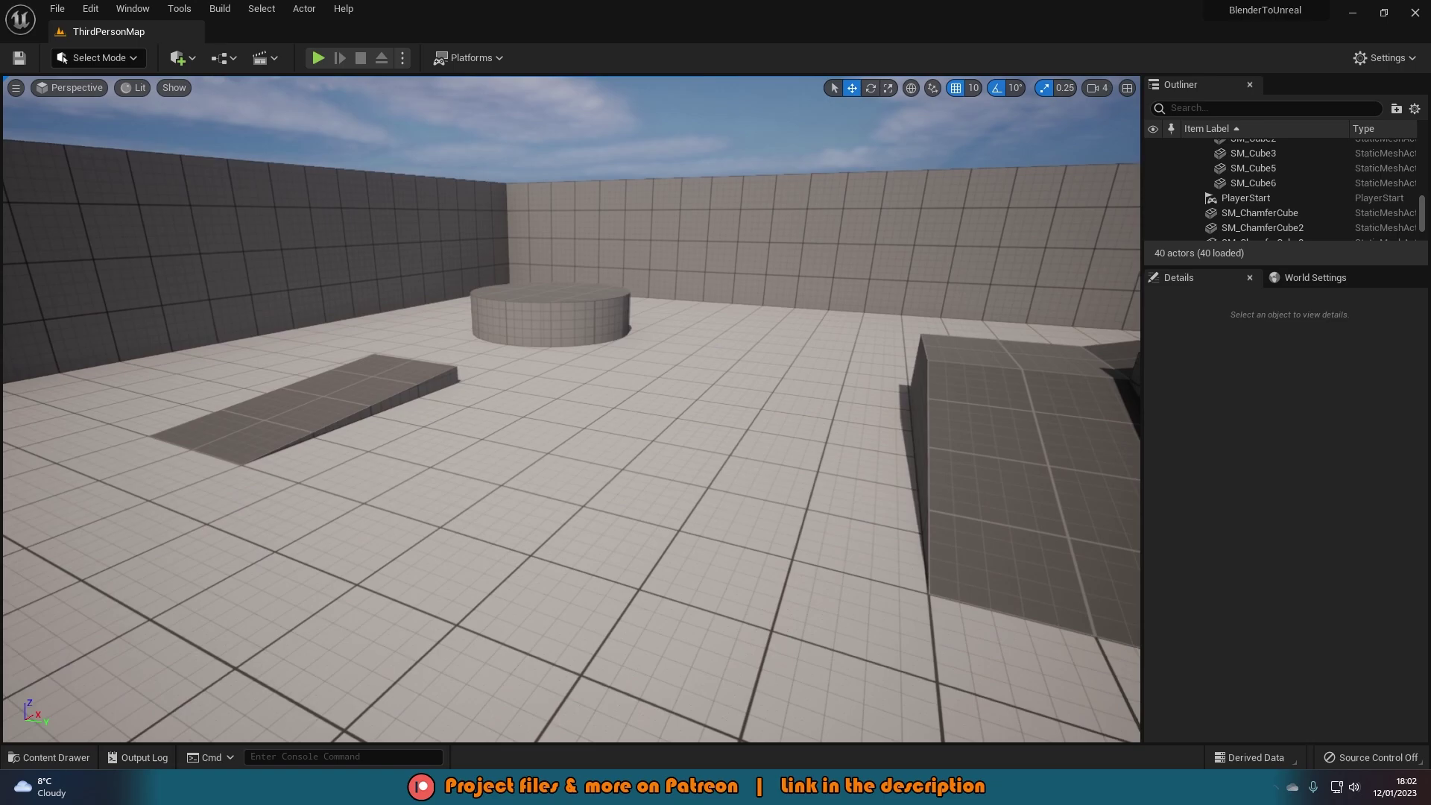
key(ctrl+space)
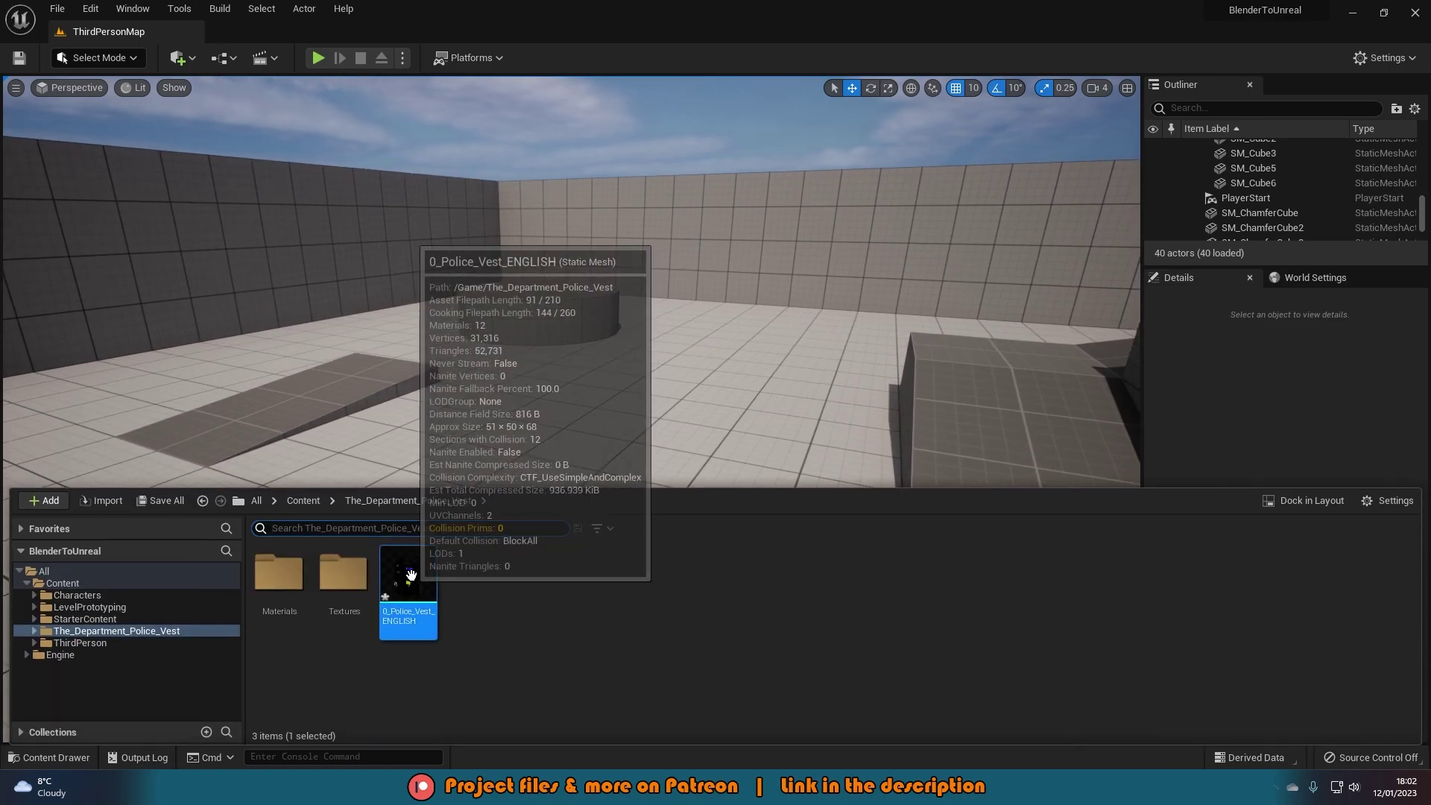
drag(406, 589, 595, 402)
key(f)
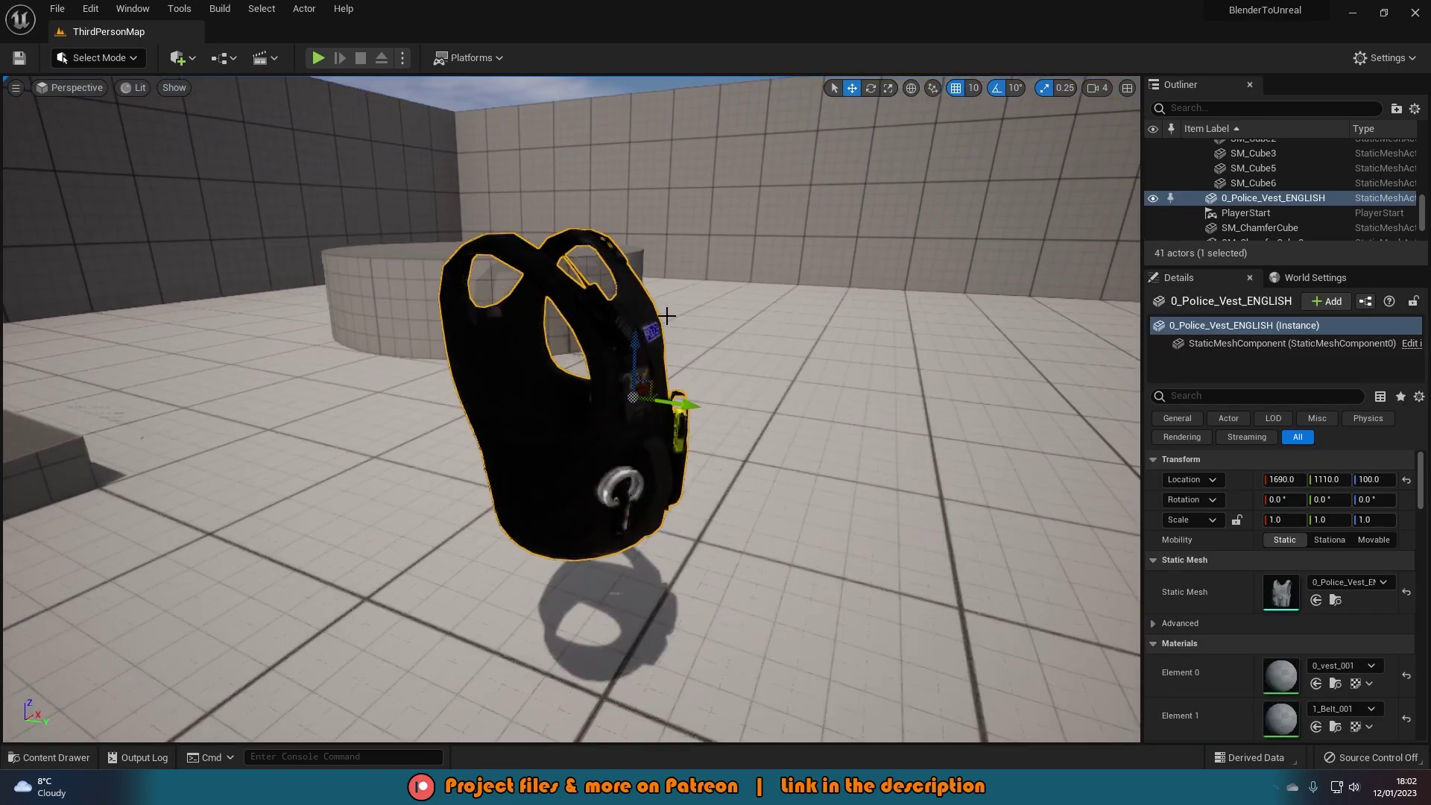
scroll(406, 410, down, 3)
key(e)
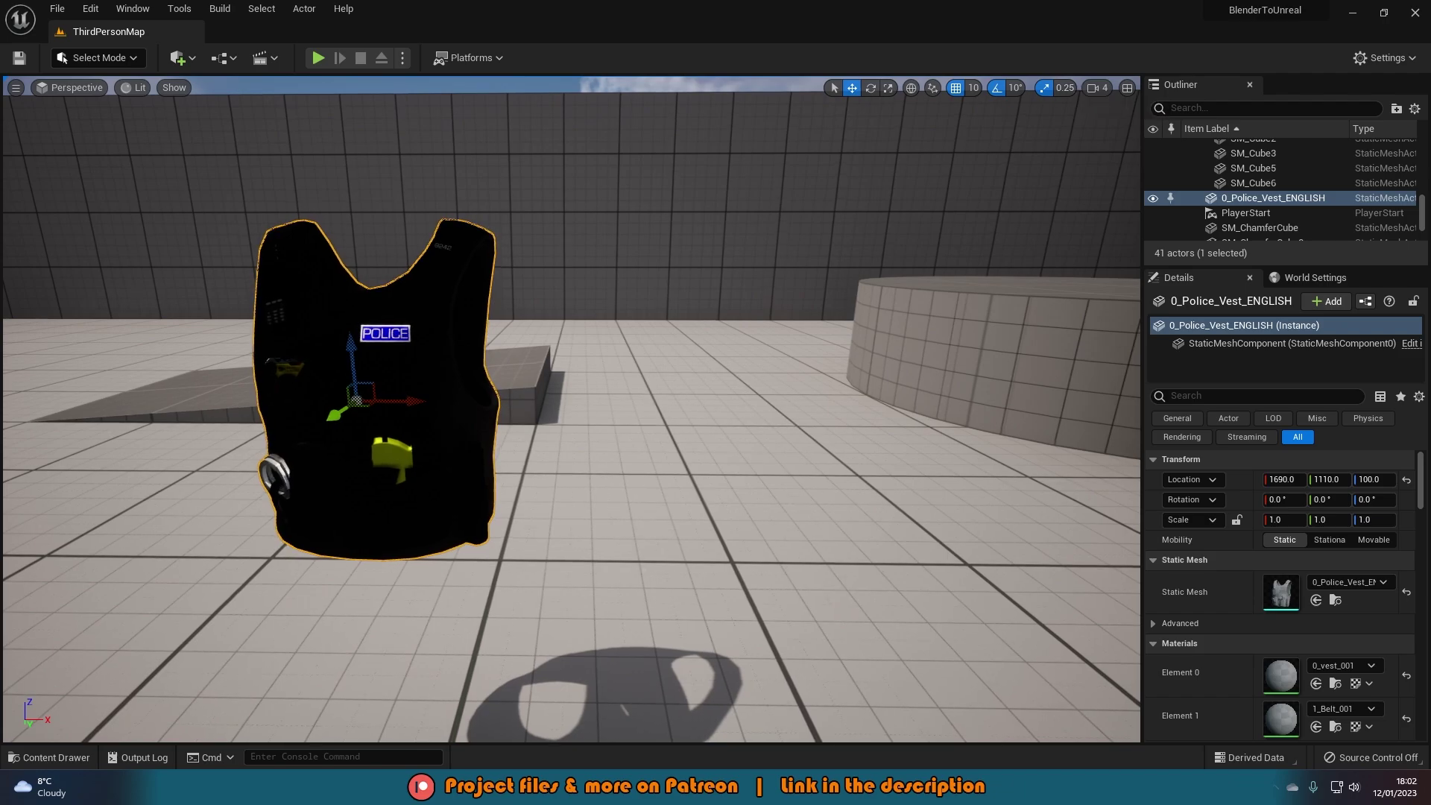
drag(406, 411, 321, 417)
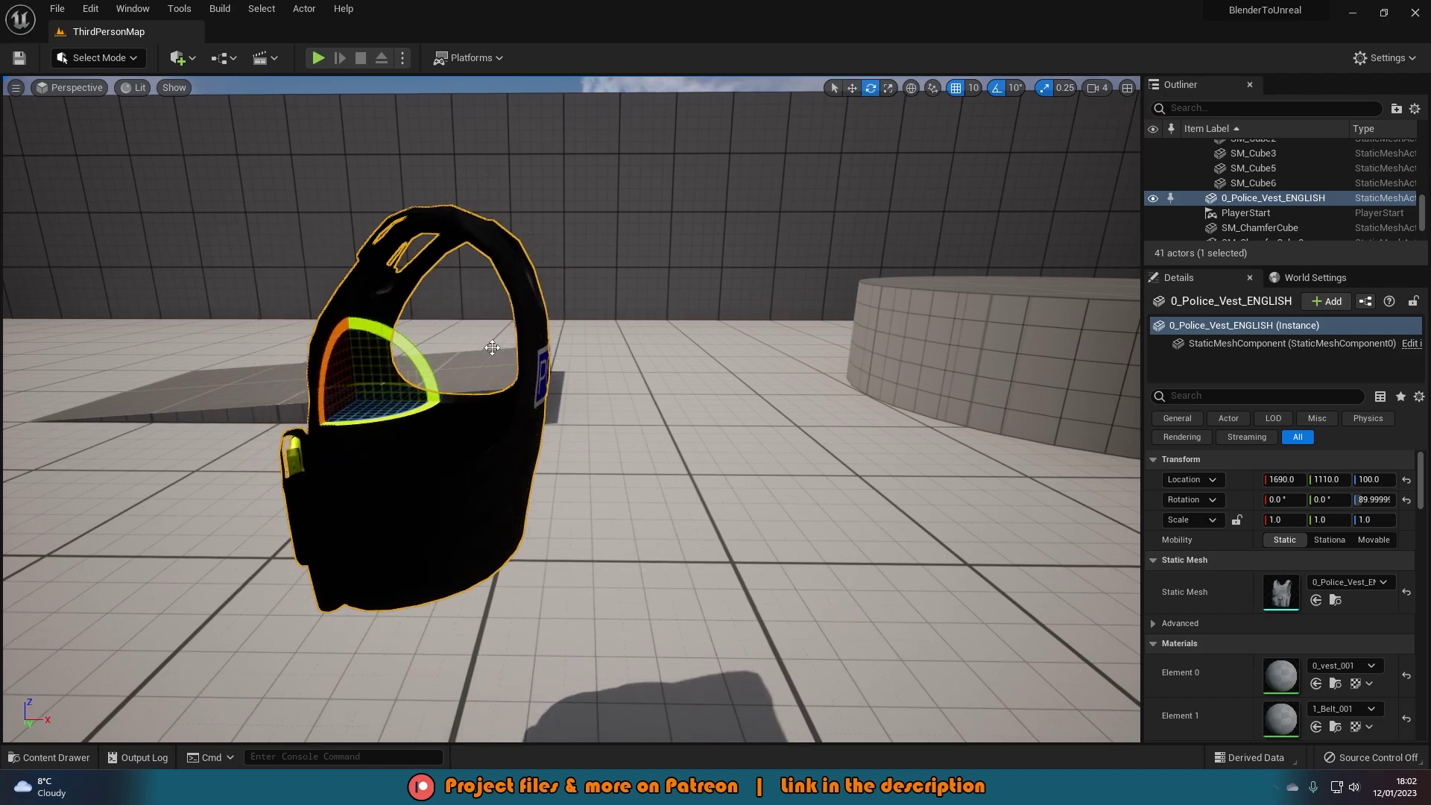
Move the vest along Y so it stands at 1690, 1180, 100.
key(w)
click(1108, 88)
drag(1133, 105, 1103, 105)
right_drag(566, 373, 402, 373)
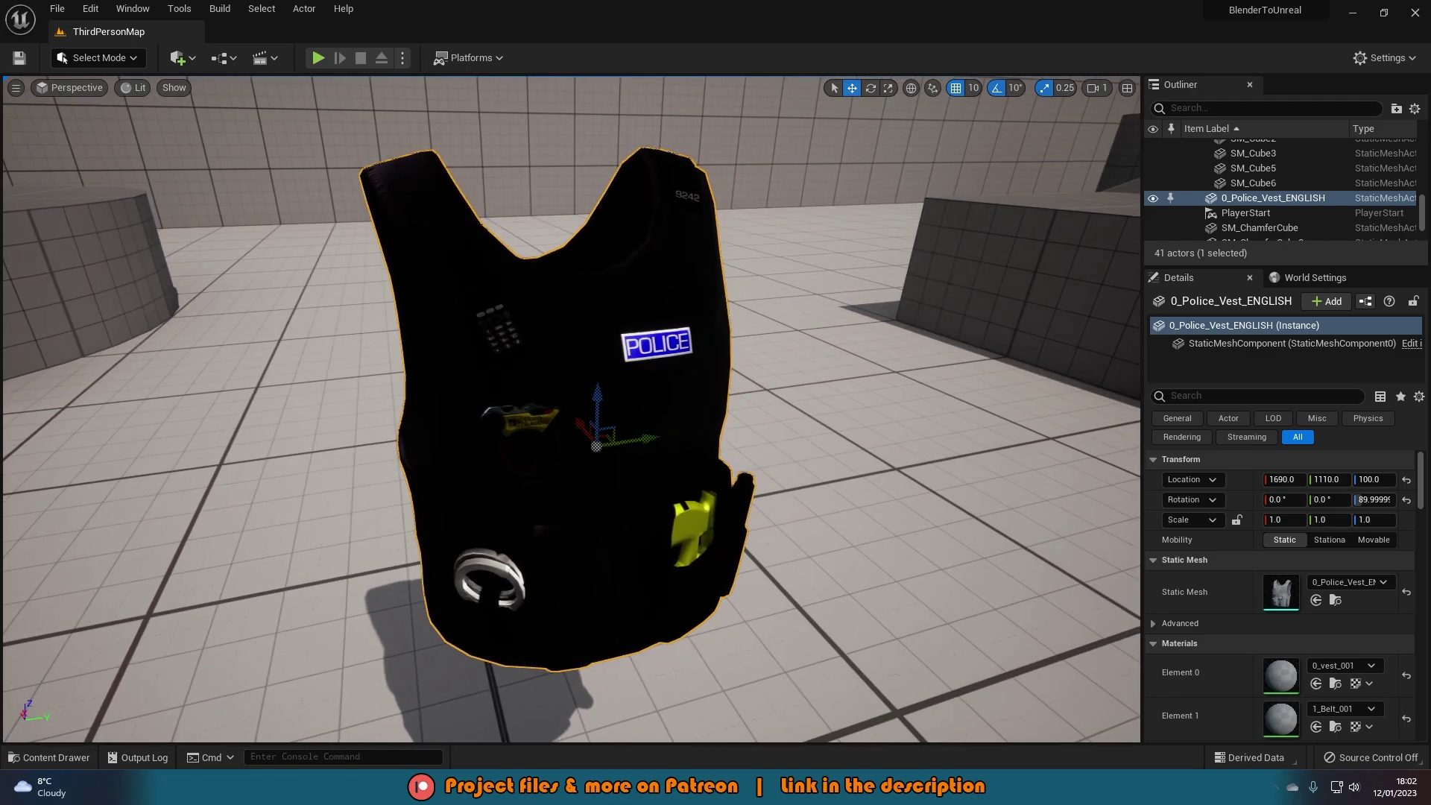
drag(634, 440, 1028, 358)
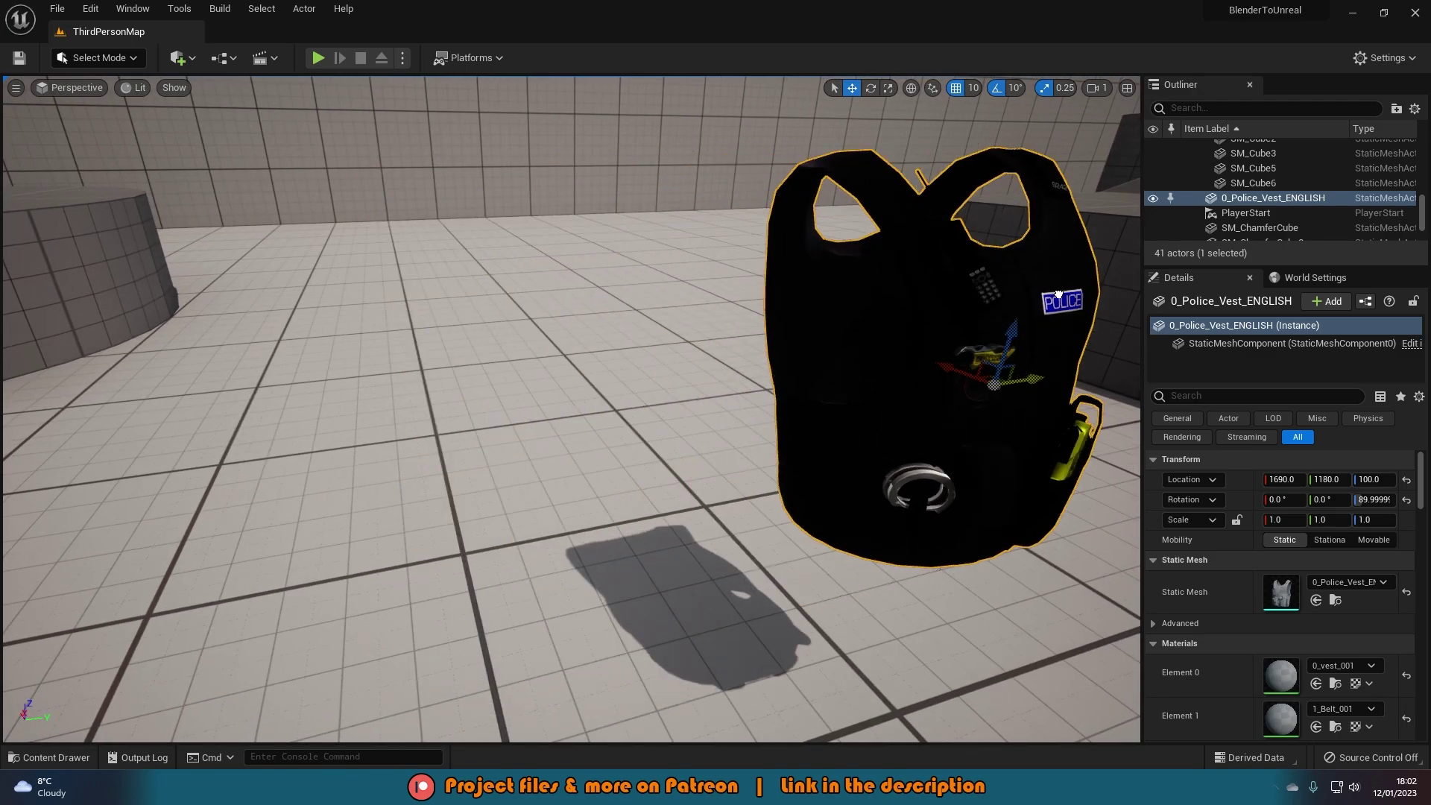
right_drag(1029, 358, 1088, 358)
click(1097, 88)
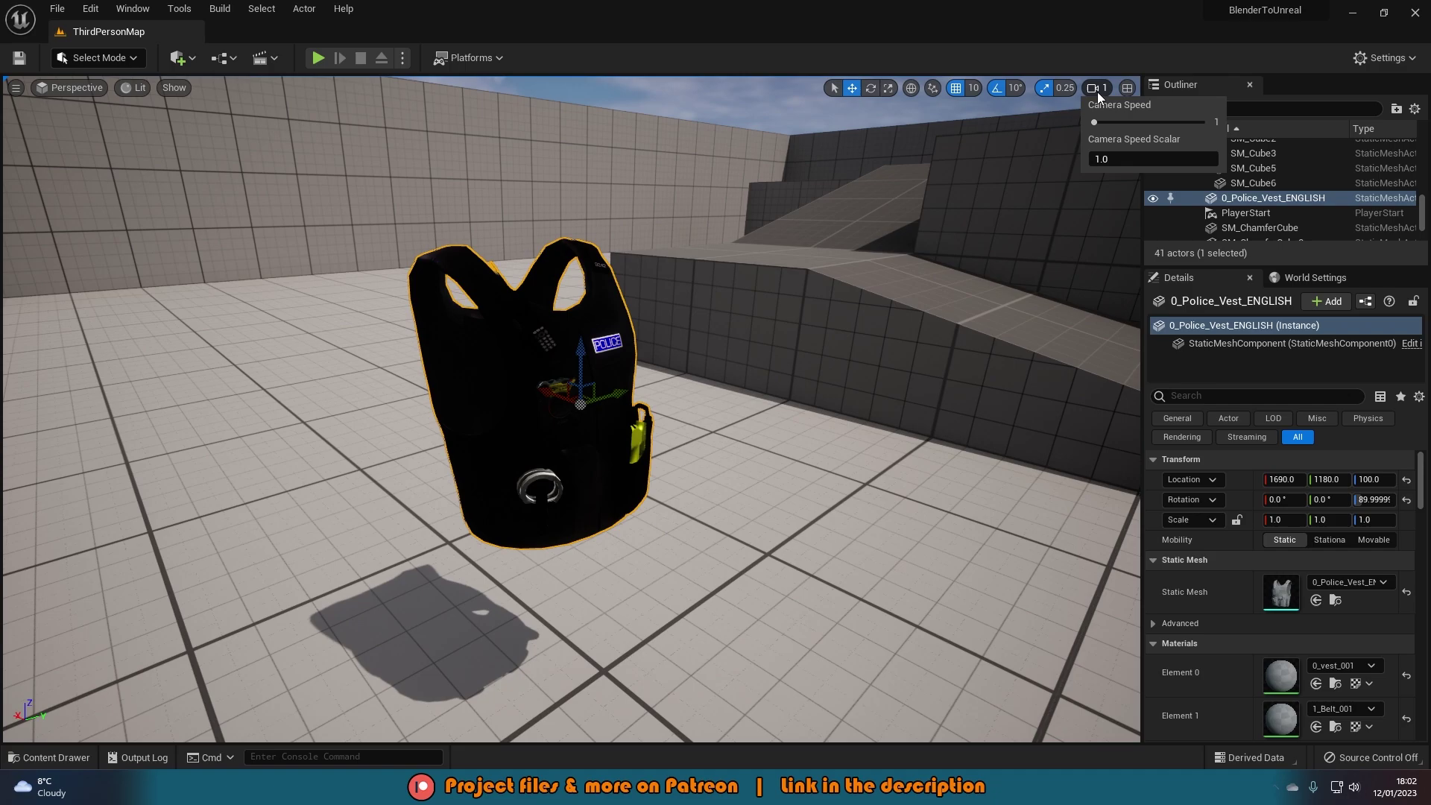
drag(1115, 119, 1142, 129)
mouse_move(743, 358)
mouse_down()
mouse_move(716, 358)
mouse_move(743, 417)
mouse_move(743, 359)
mouse_up()
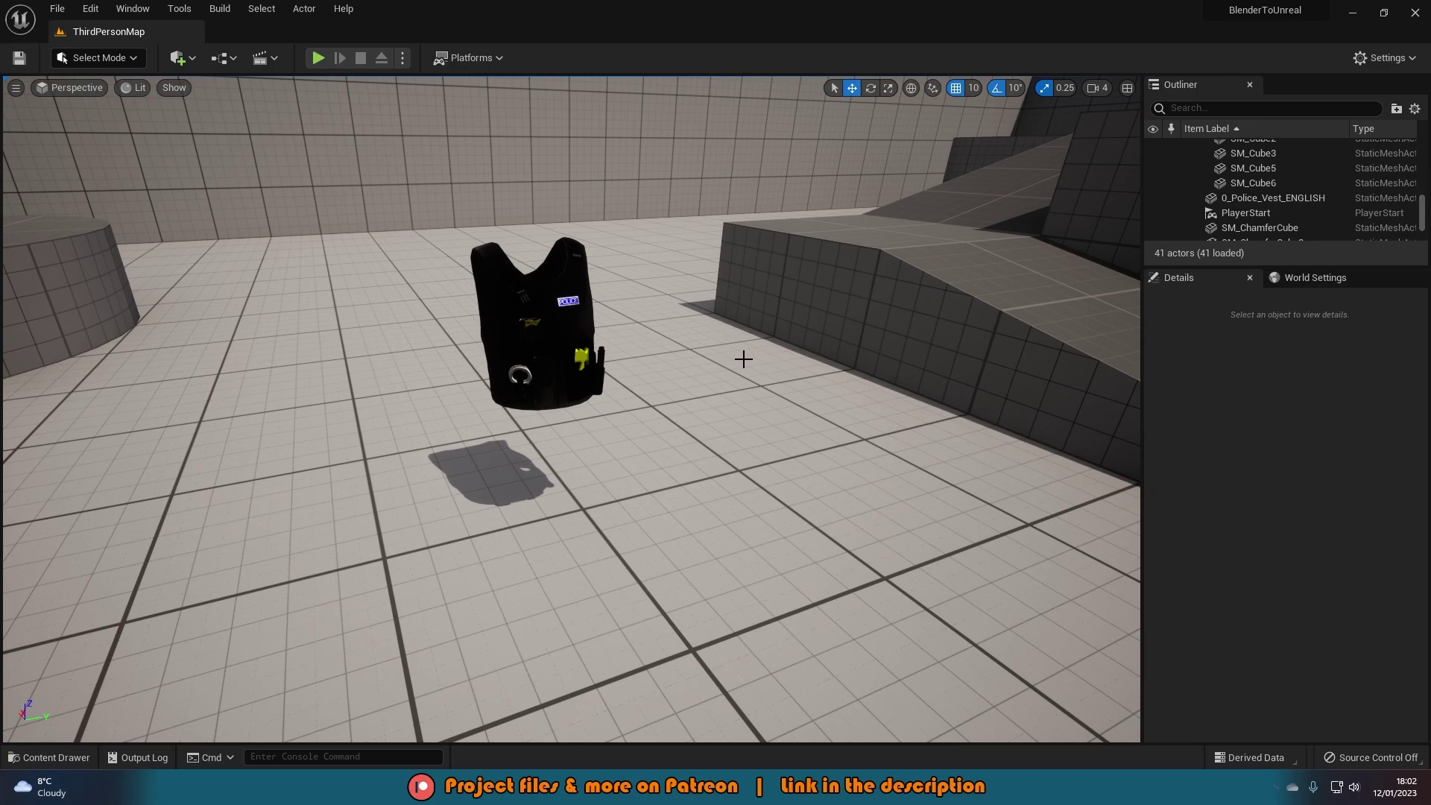
Orbit the textured vest in The Department Police Vest.blend in Blender, then return to Unreal.
key(alt+Tab)
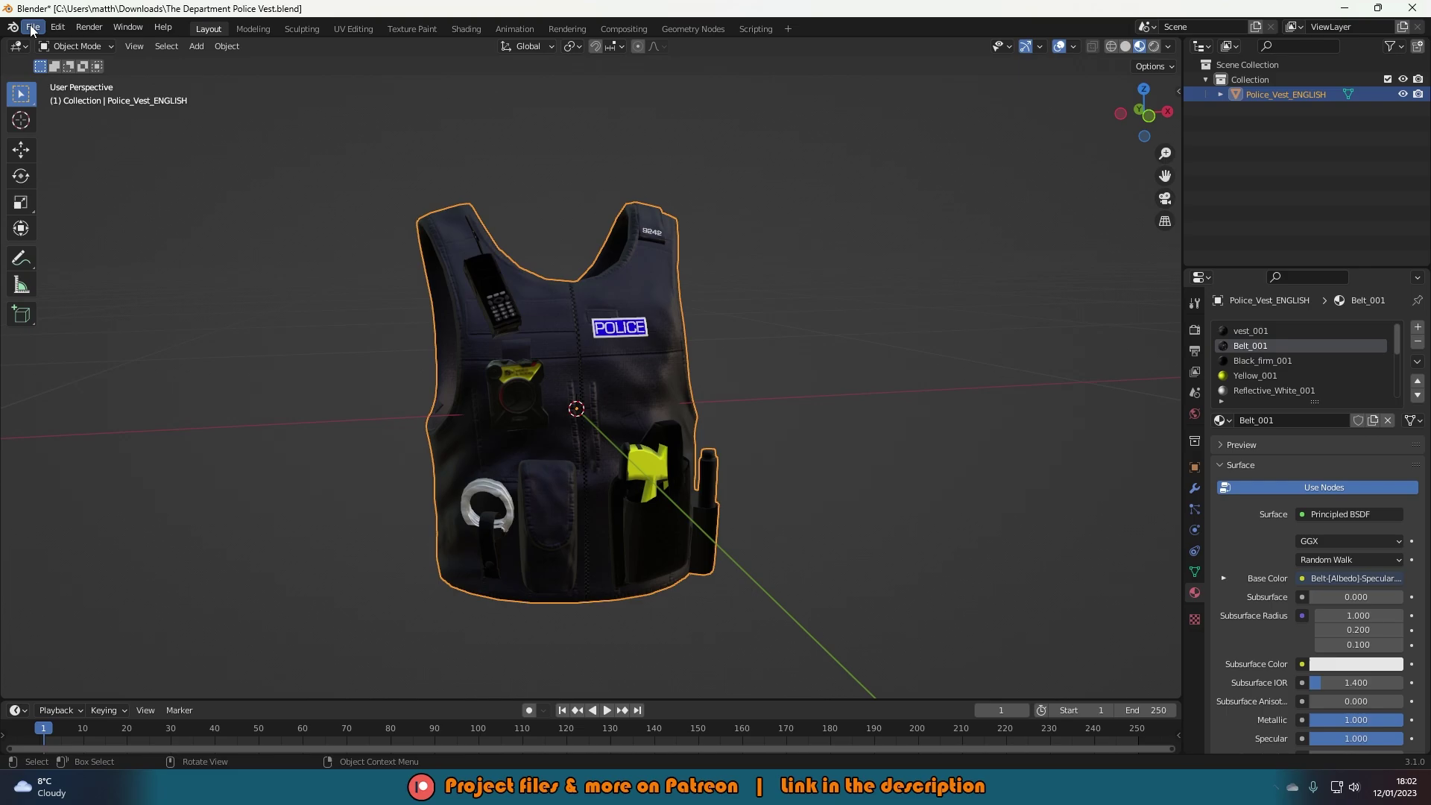
mouse_move(800, 377)
middle_down()
mouse_move(423, 373)
mouse_move(850, 404)
mouse_move(788, 400)
middle_up()
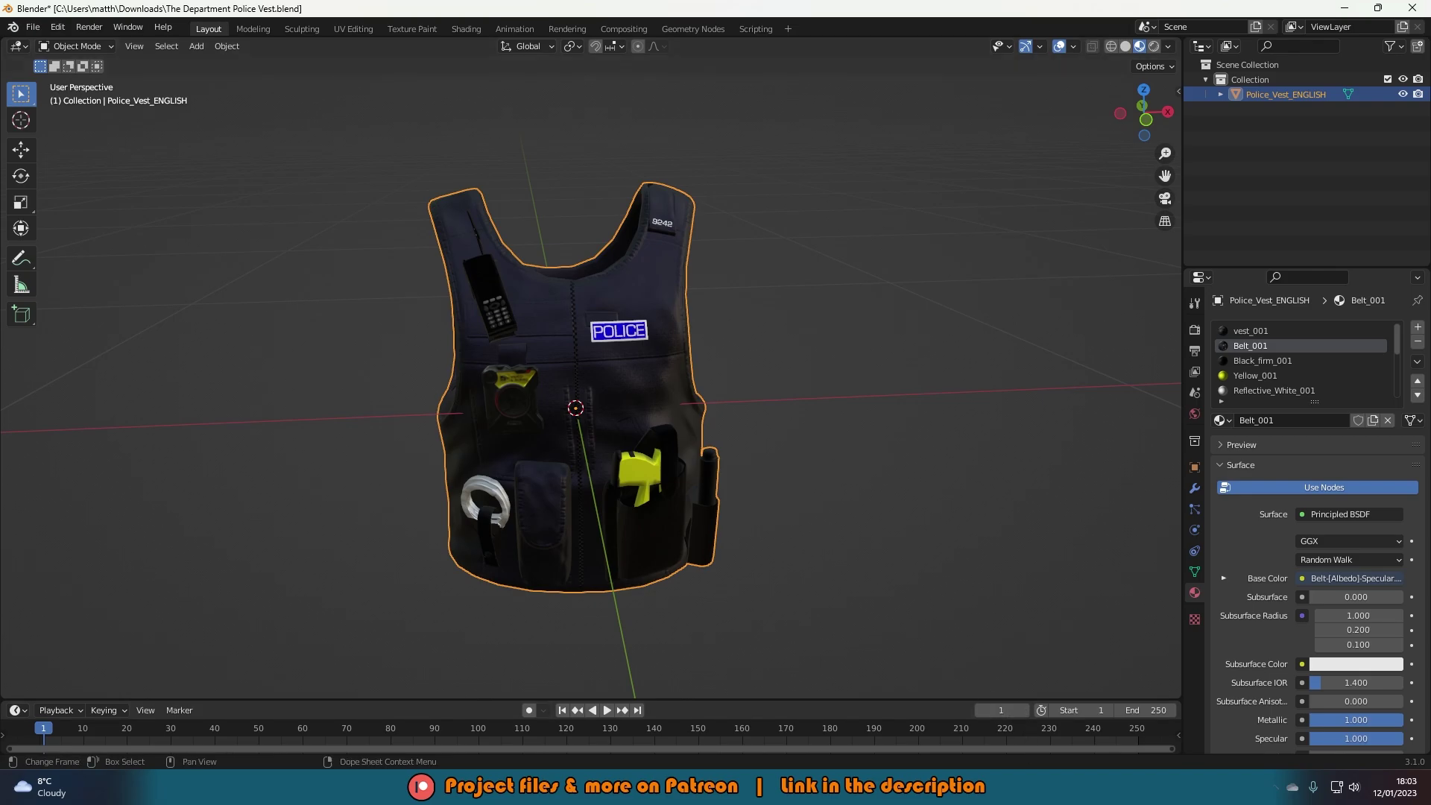
key(alt+Tab)
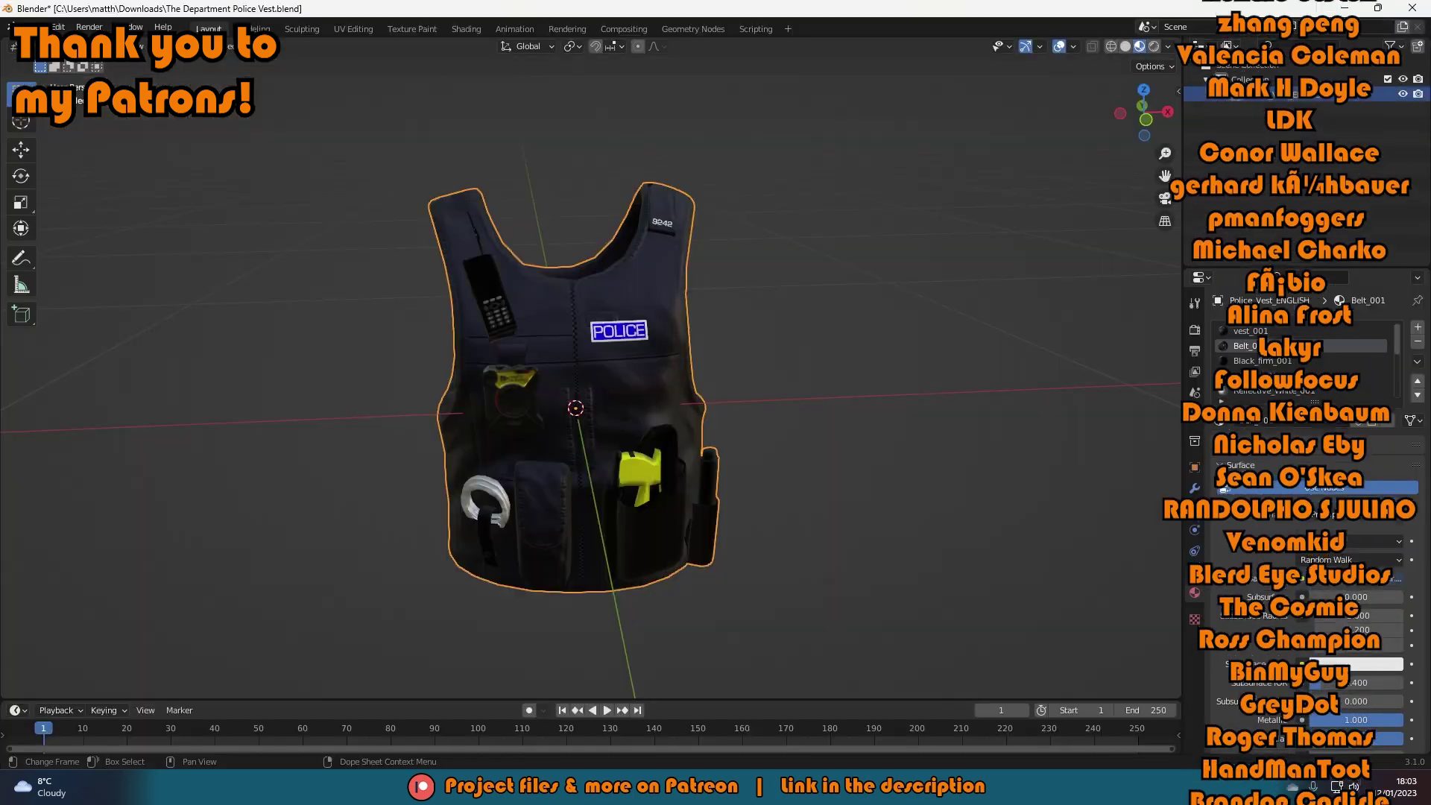
middle_drag(767, 345, 955, 643)
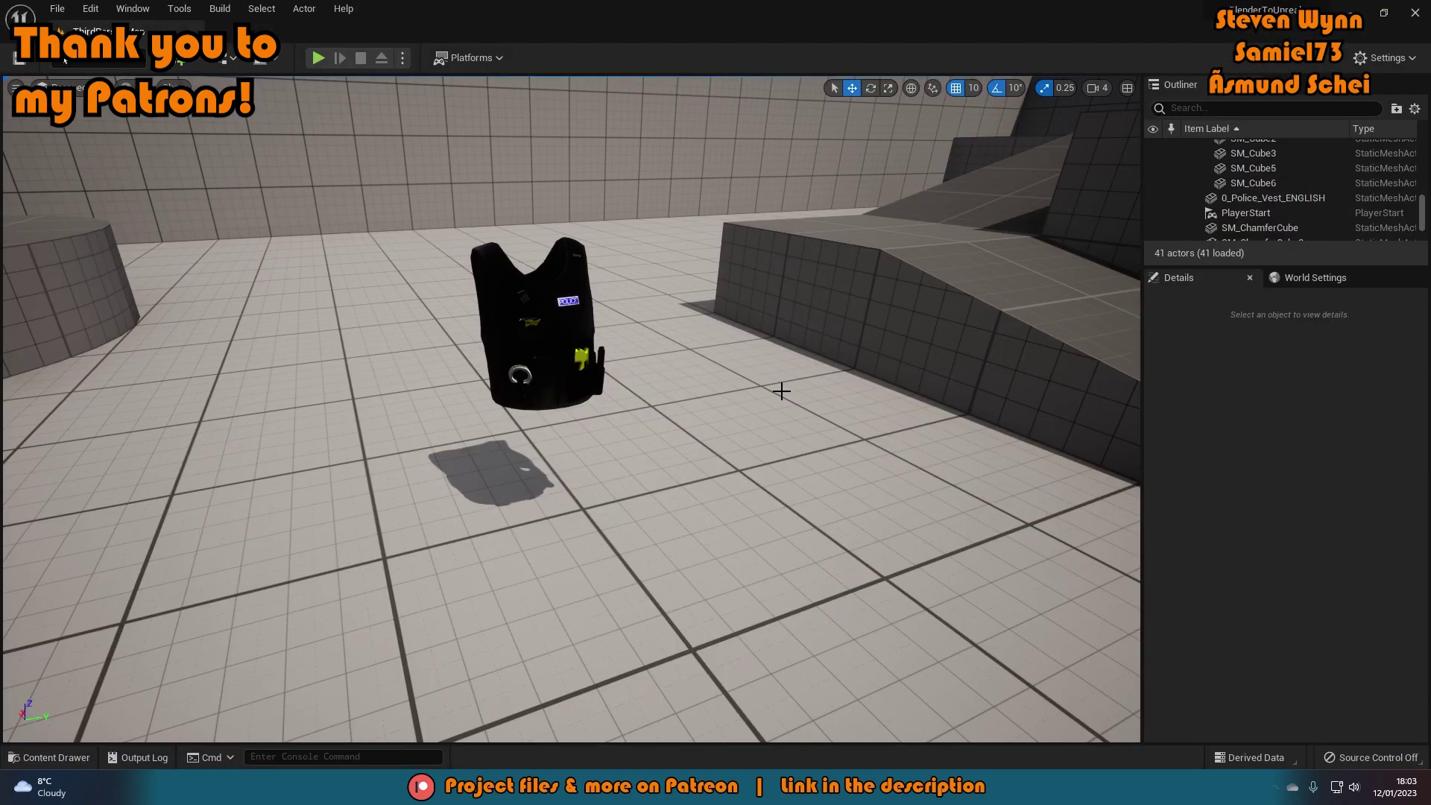